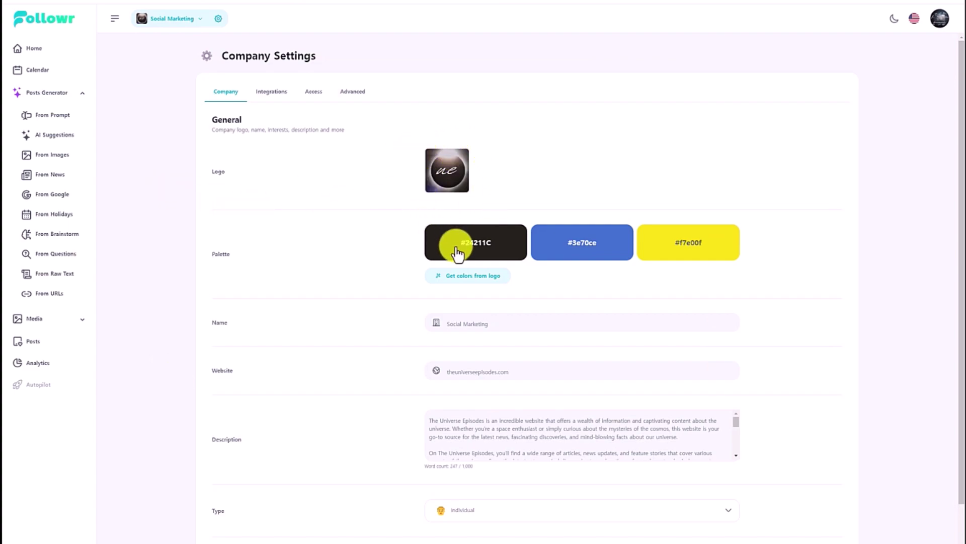
Step: Inspect the blue #3e70ce palette colour in Company Settings, then view the Integrations tab
left_click(587, 247)
left_click(685, 169)
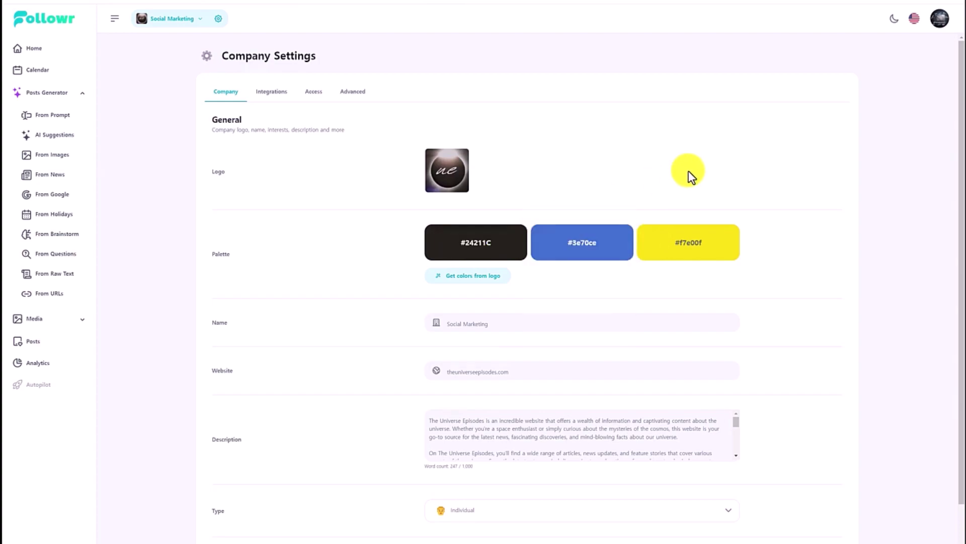
scroll(366, 338, "down", 5)
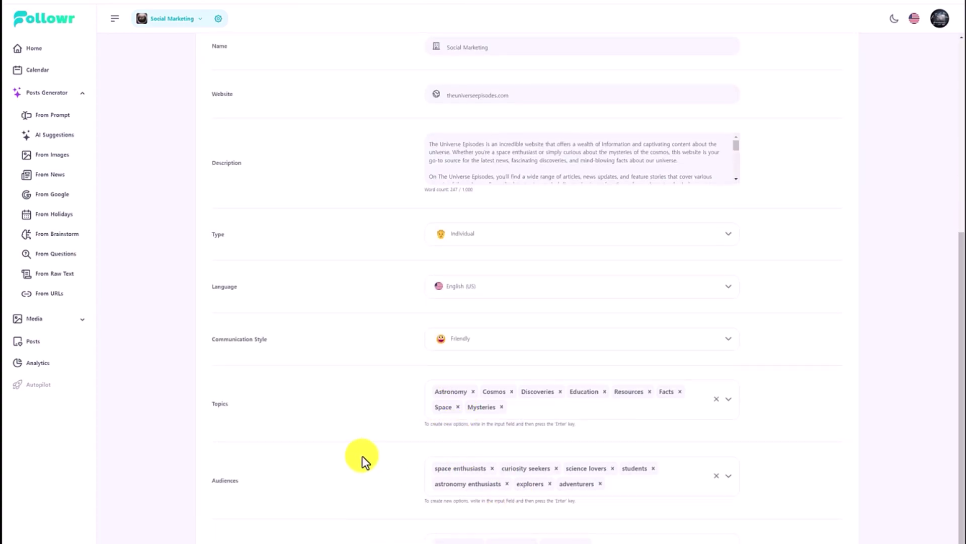
scroll(346, 445, "up", 5)
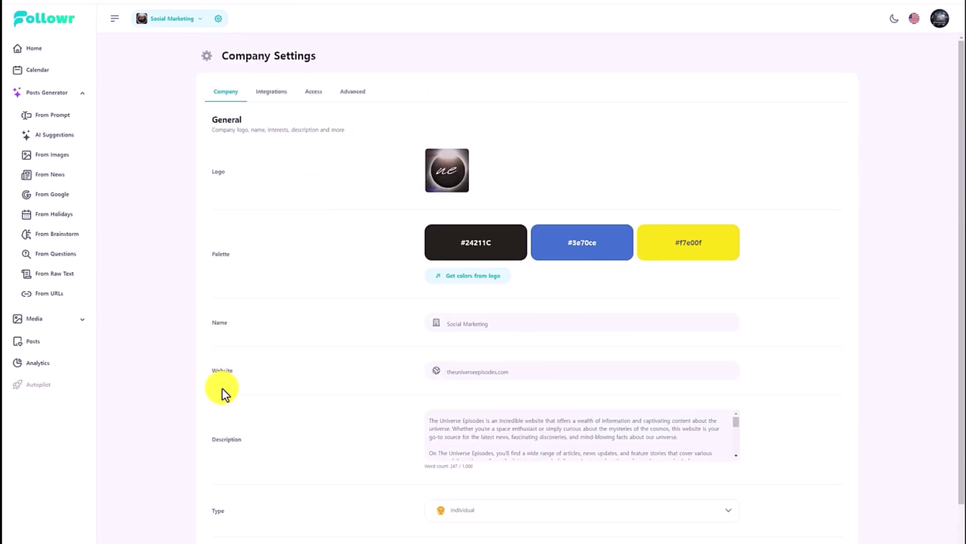
left_click(276, 93)
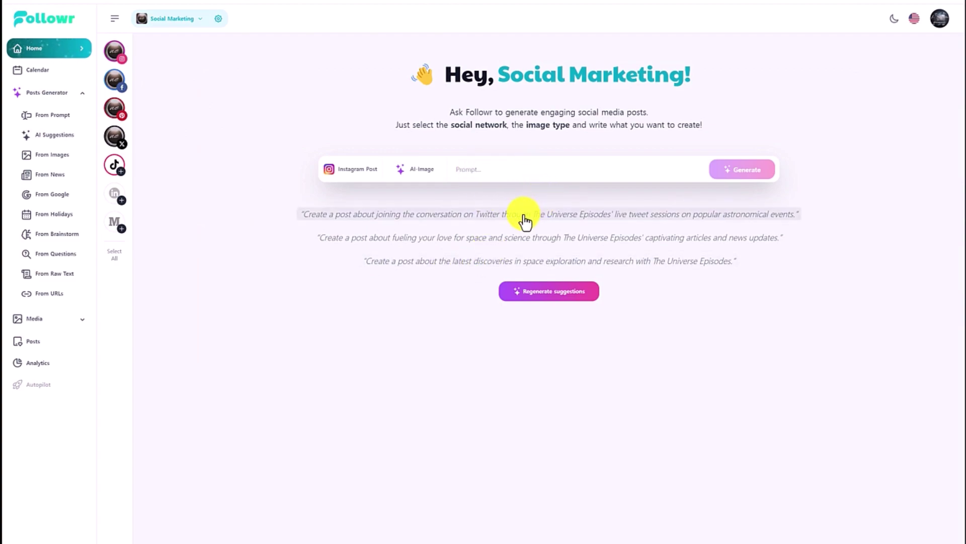
Step: Fill the prompt with the first suggestion and keep Instagram Post as the target network
left_click(431, 221)
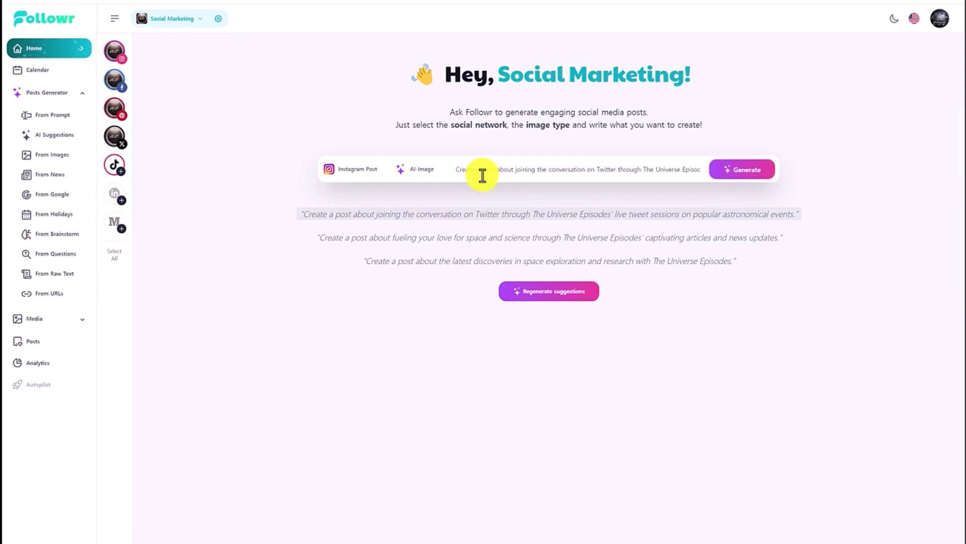
left_click(361, 176)
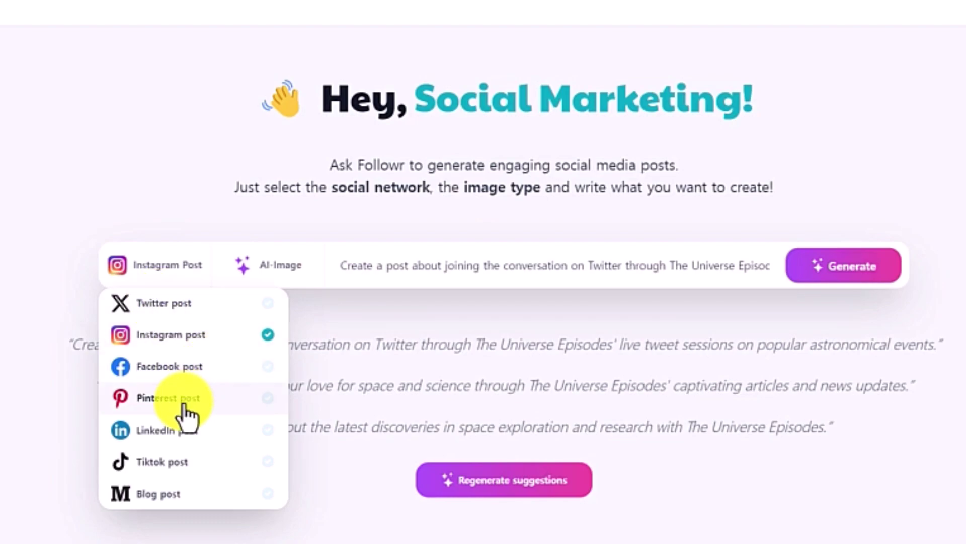
left_click(272, 308)
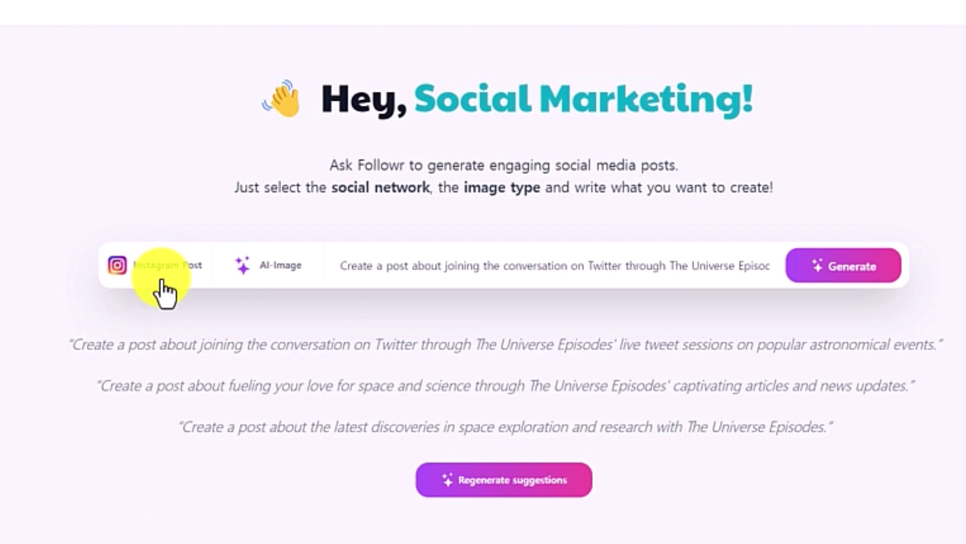
left_click(164, 277)
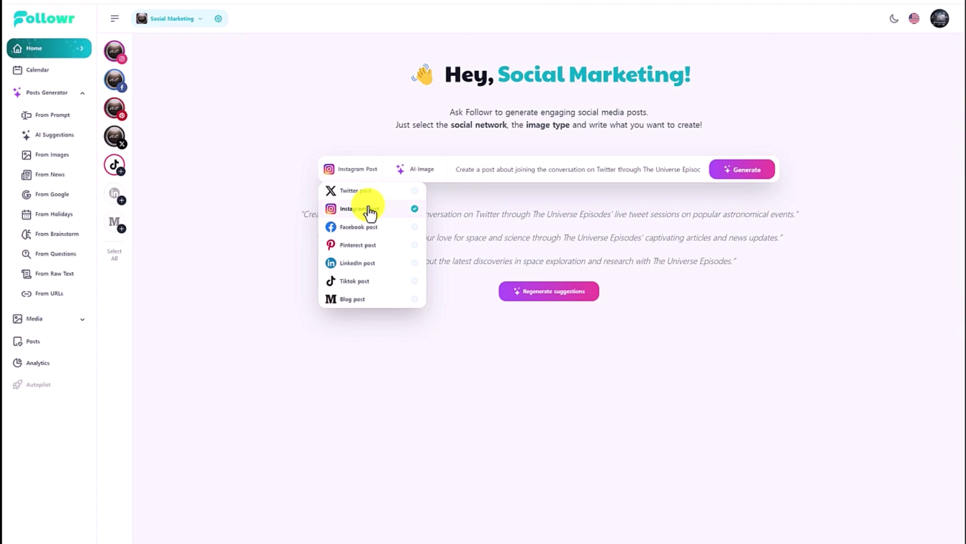
left_click(418, 170)
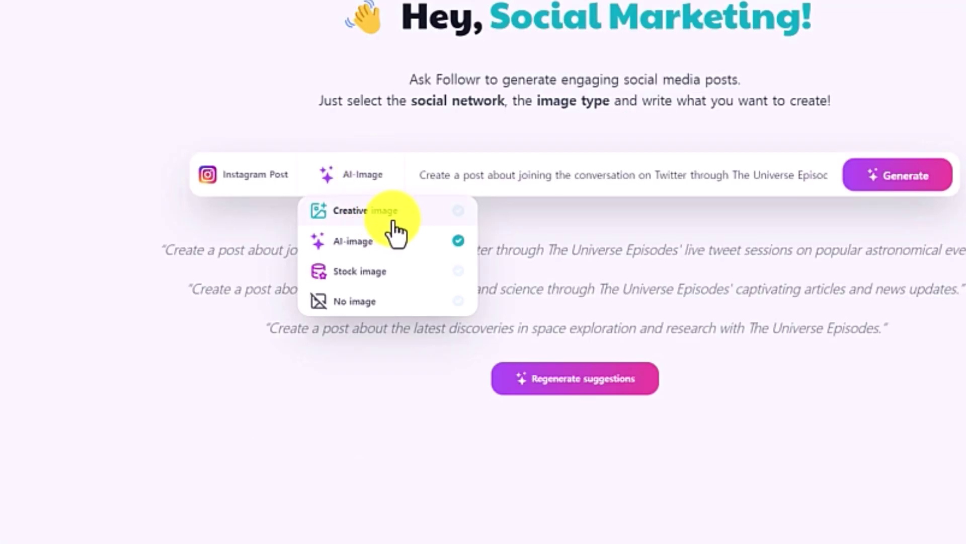
left_click(355, 222)
left_click(387, 187)
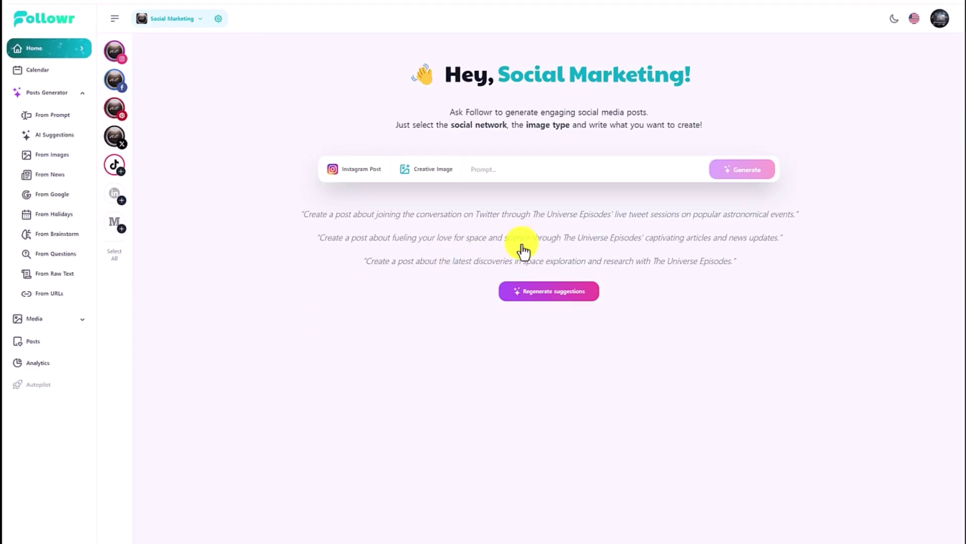
Step: Switch to the second suggestion, set image type to AI-Image, and generate one post
left_click(448, 240)
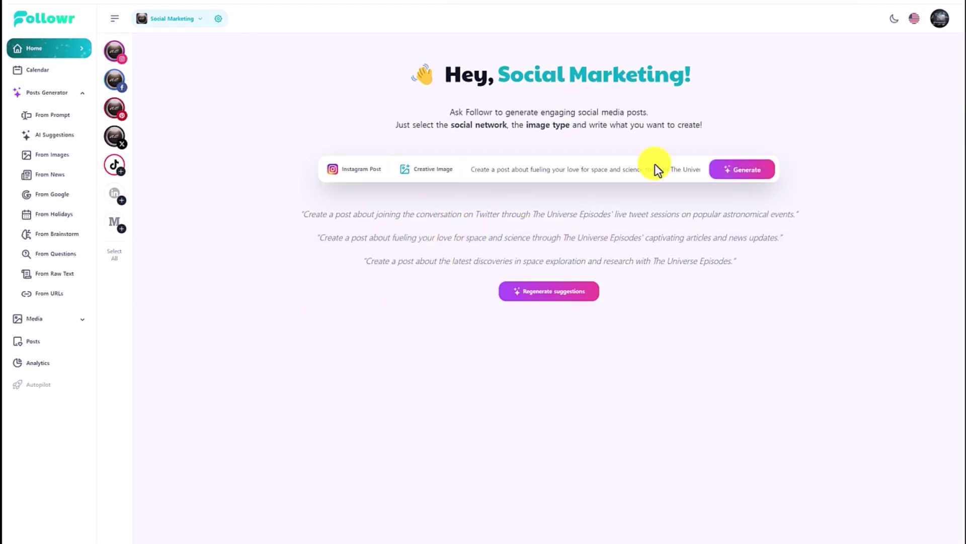
left_click(430, 169)
left_click(429, 216)
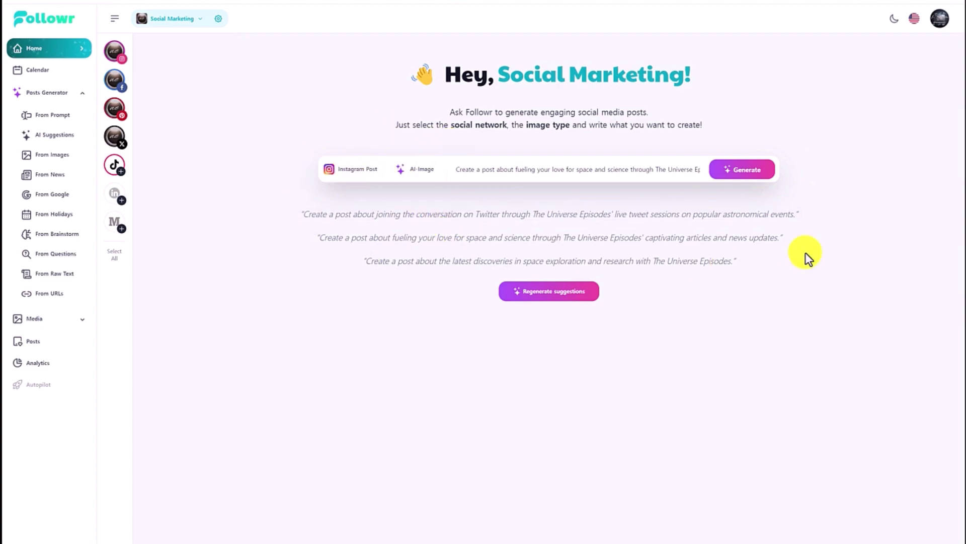
left_click(743, 172)
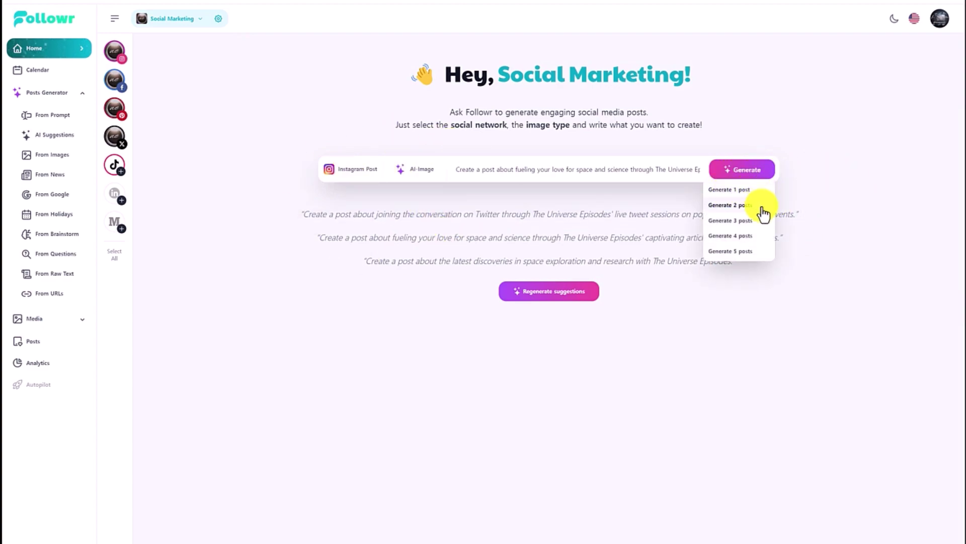
left_click(725, 190)
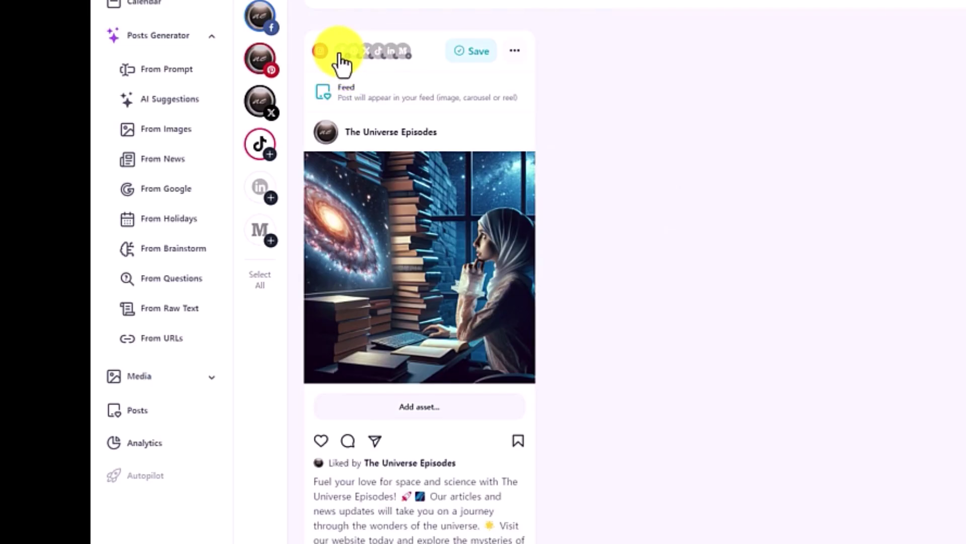
Step: Add Facebook, Pinterest and X versions of the post and preview the X version
left_click(341, 52)
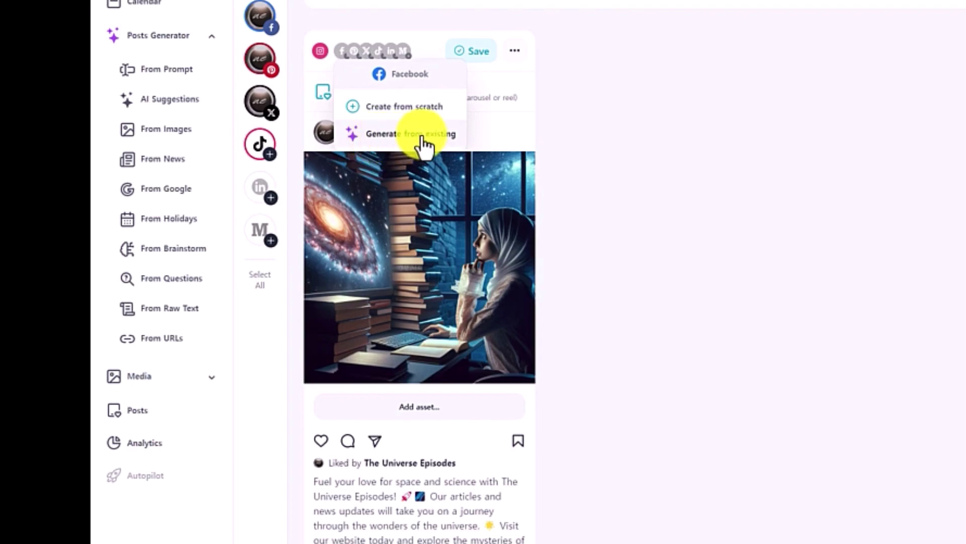
left_click(354, 52)
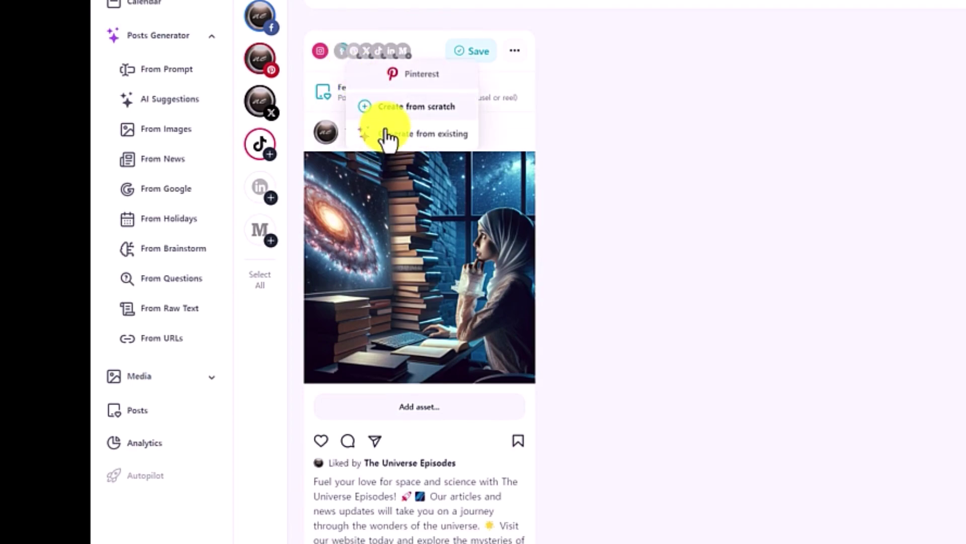
left_click(366, 50)
left_click(319, 52)
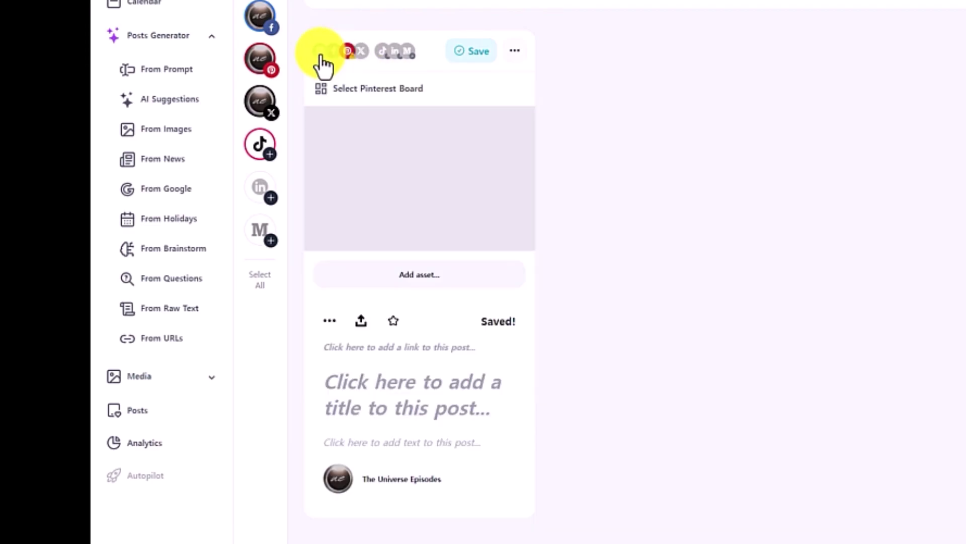
left_click(361, 53)
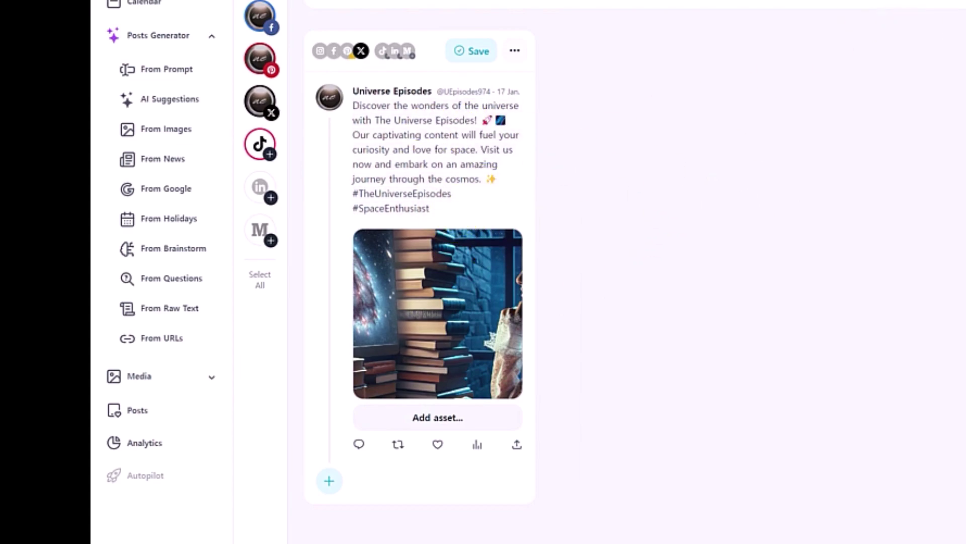
Step: Append the website link on a new line at the end of the X caption
left_click(443, 209)
left_click(458, 252)
key("Return")
type("https://theuniverseepisodes.com/")
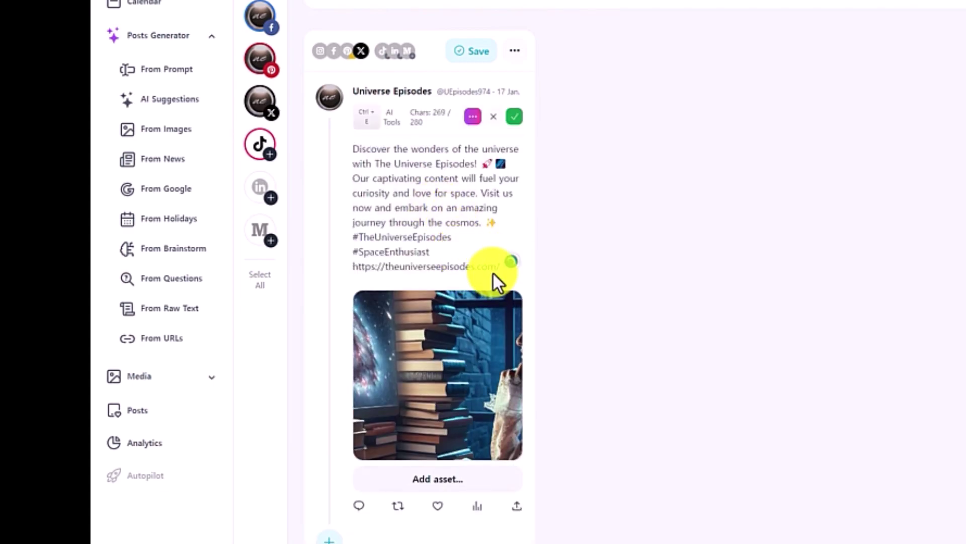
left_click(511, 123)
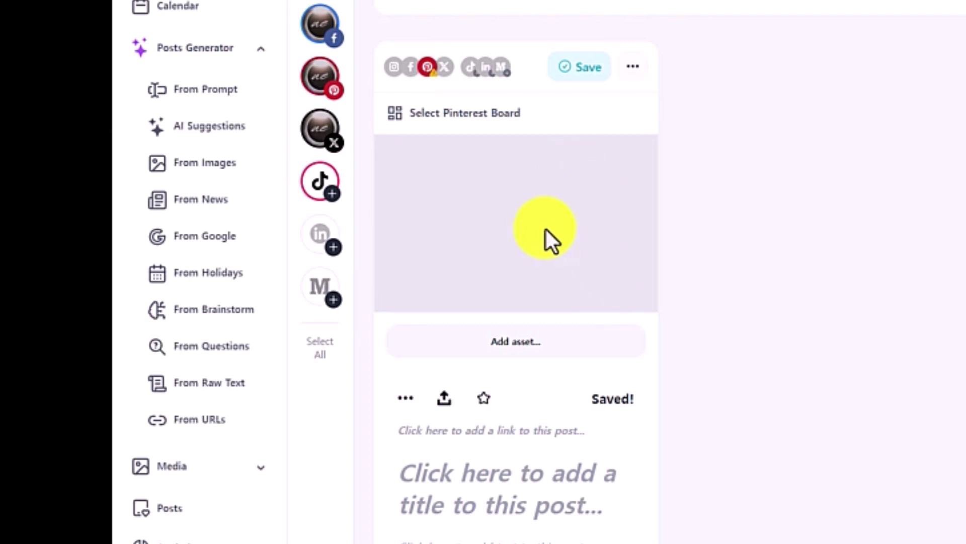
left_click(518, 347)
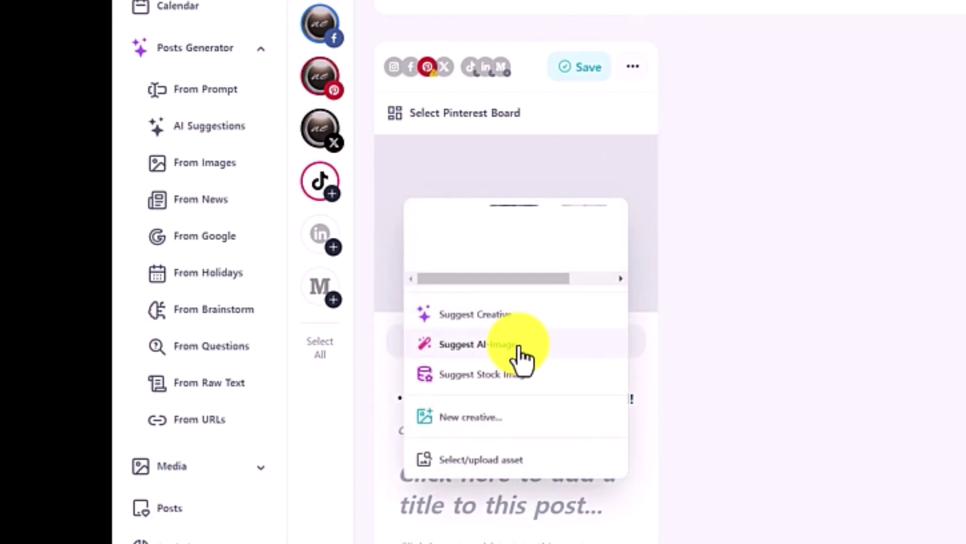
left_click(456, 233)
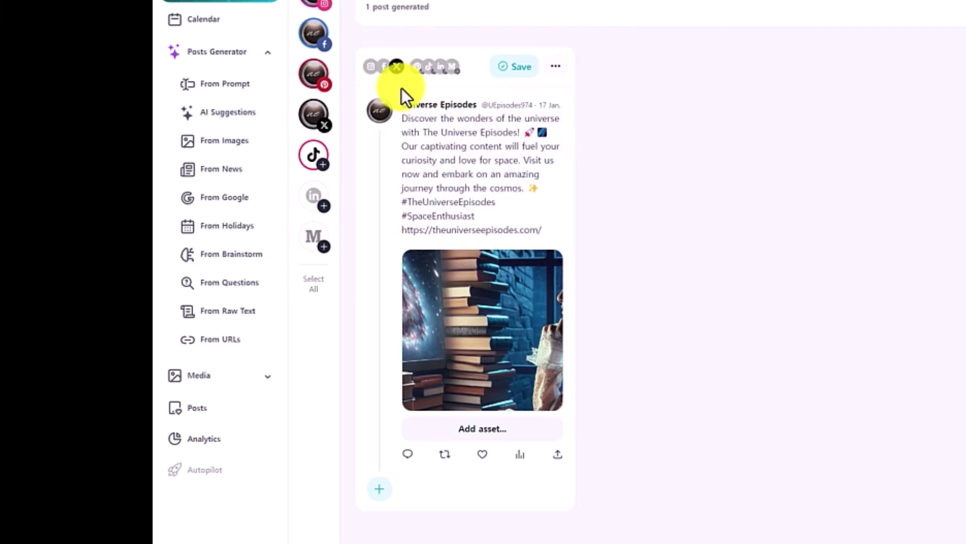
left_click(382, 67)
left_click(442, 266)
left_click(464, 283)
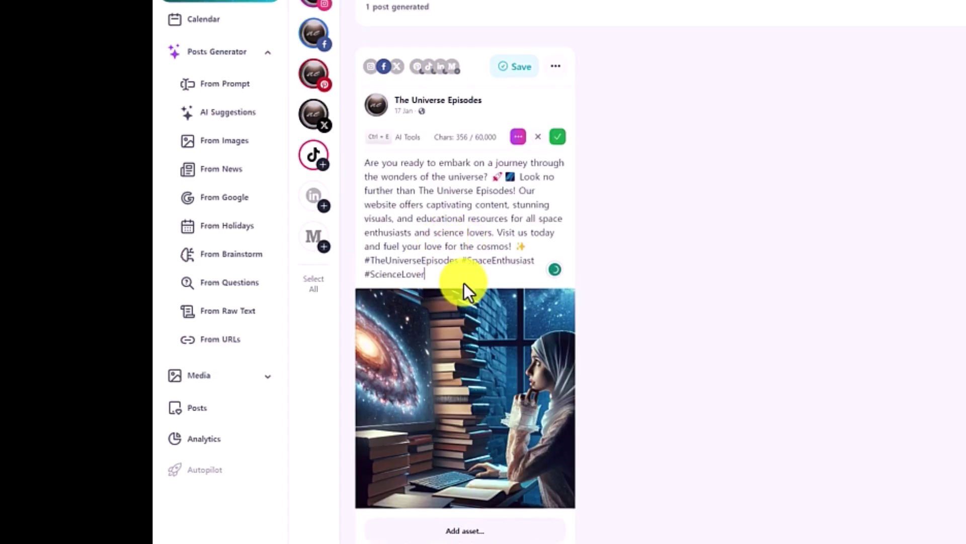
key("Return")
type("https://theuniverseepisodes.com/")
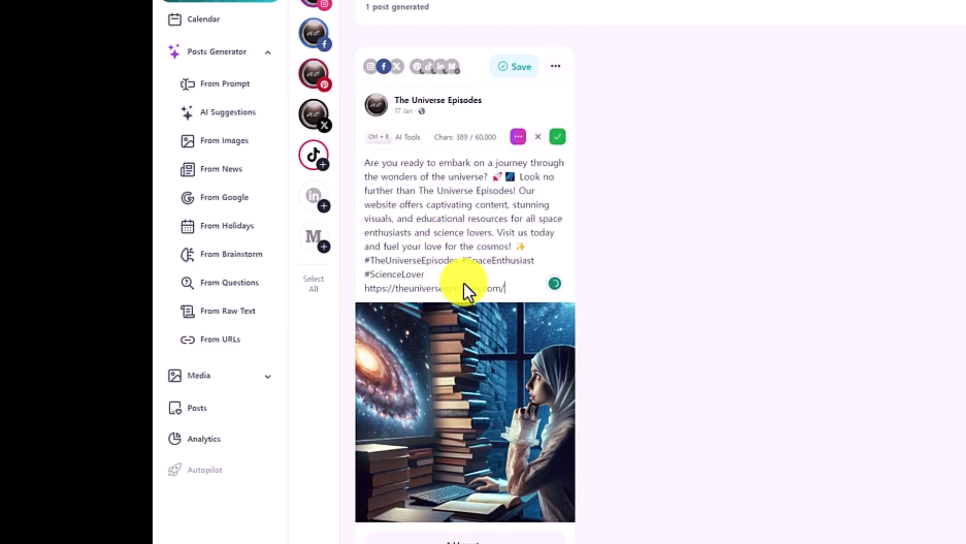
left_click(557, 136)
Step: Append the website link on a new line to the Instagram caption
left_click(518, 536)
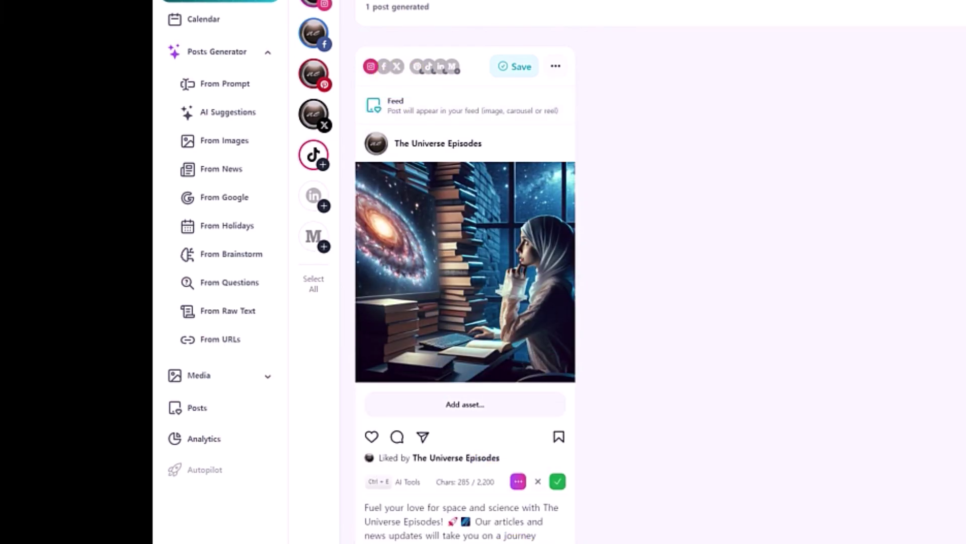
left_click(511, 418)
key("Return")
key("Return")
type("https://theuniverseepisodes.com/")
left_click(554, 308)
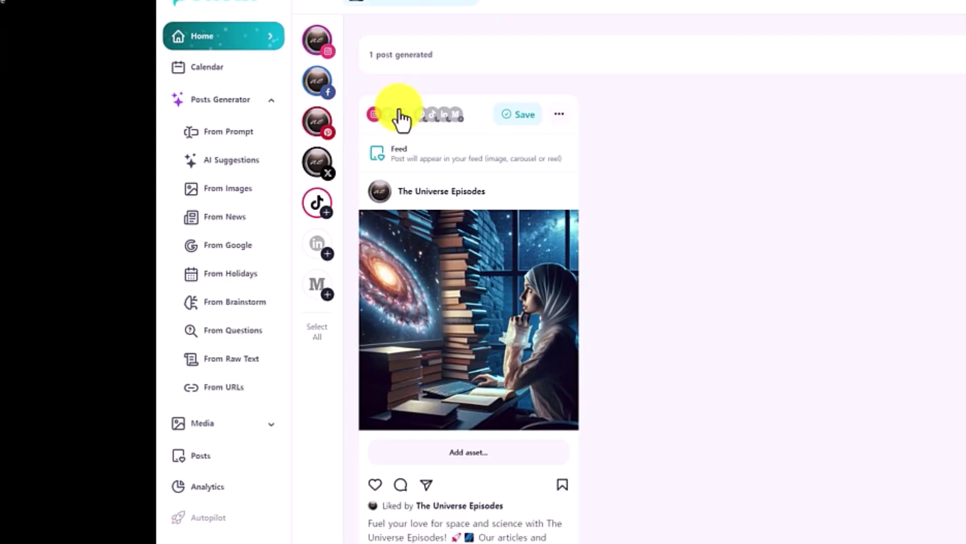
Step: Preview the Facebook and Instagram versions, then save the post
left_click(387, 114)
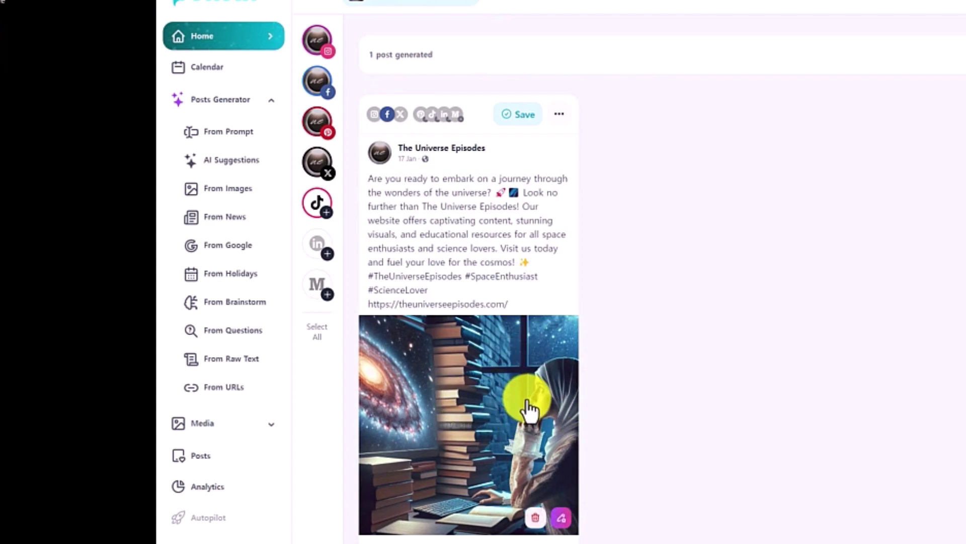
left_click(375, 114)
left_click(513, 117)
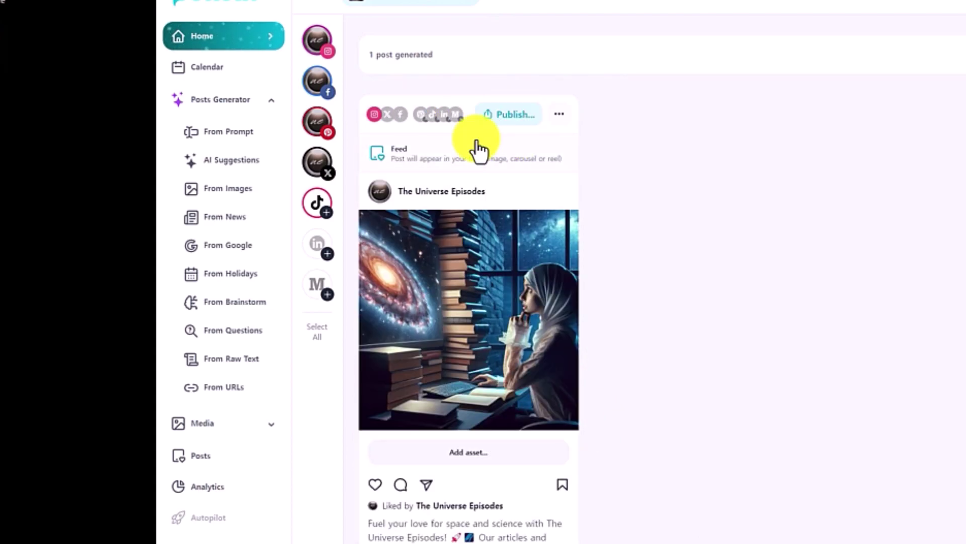
Step: Schedule the post for Jan 21 at 11:00 and view it on the Posts dashboard
left_click(514, 117)
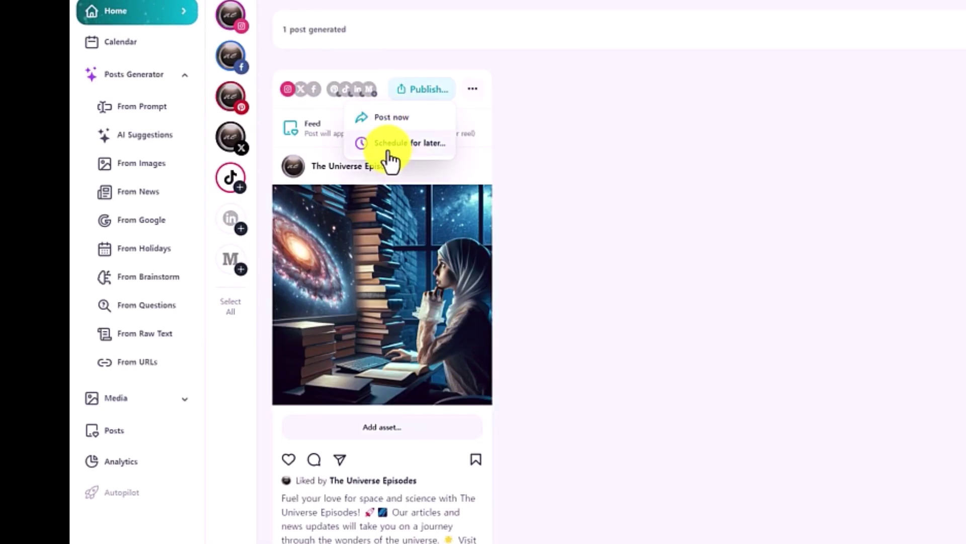
left_click(411, 151)
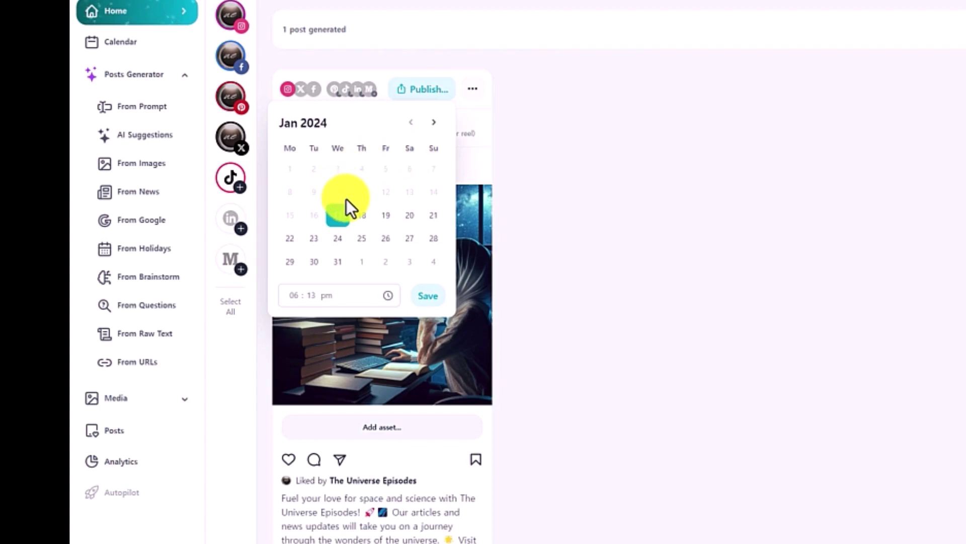
left_click(435, 222)
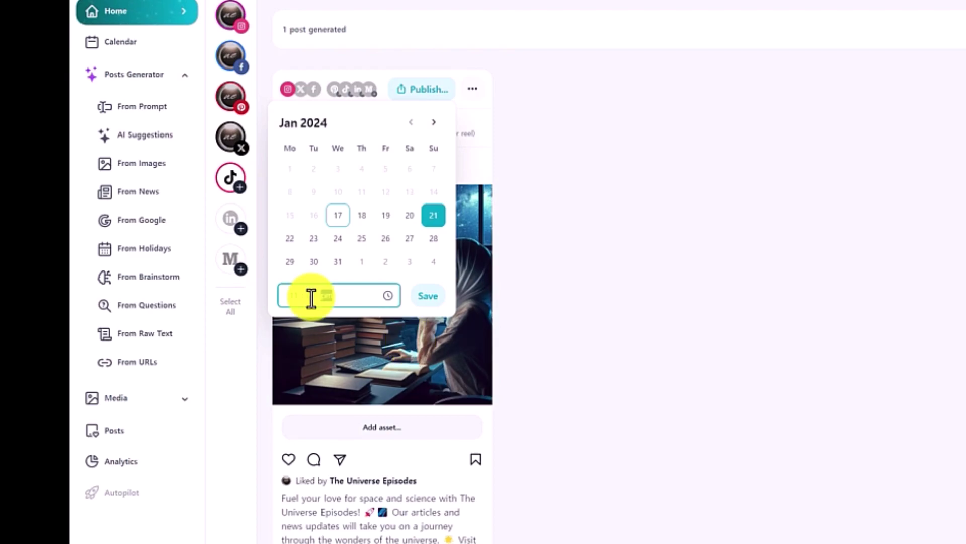
left_click(428, 295)
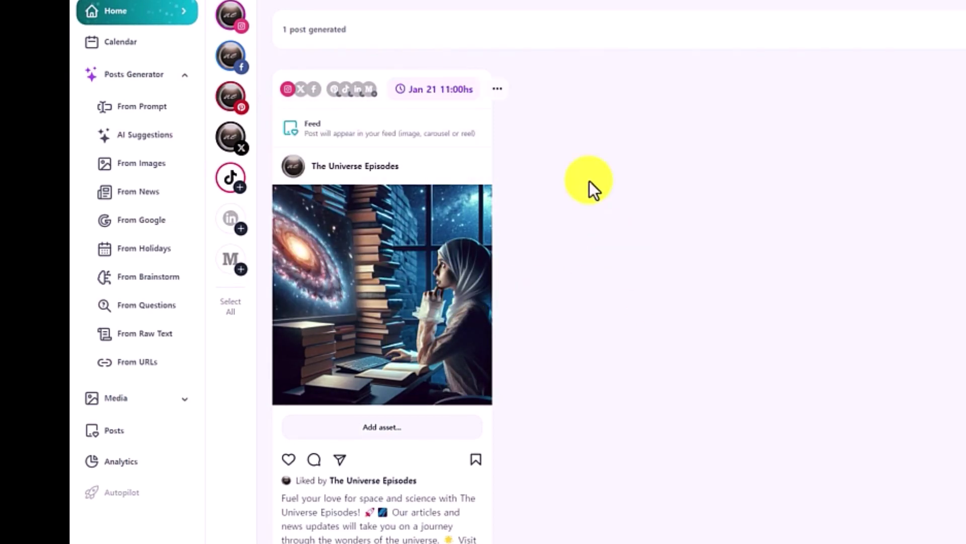
left_click(134, 443)
scroll(783, 233, "down", 3)
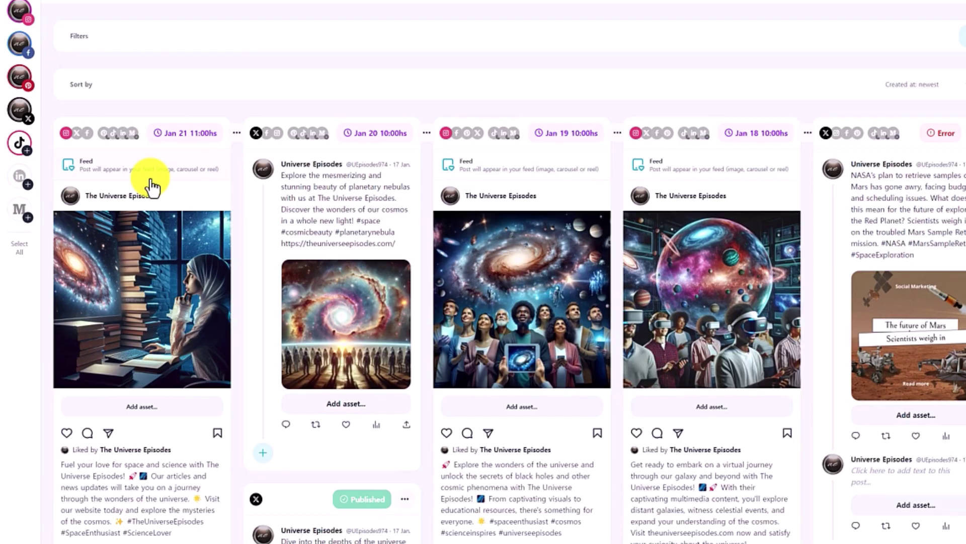
Step: Preview the card's X, Facebook and Instagram versions, then unschedule the Jan 21 post in the calendar
left_click(76, 133)
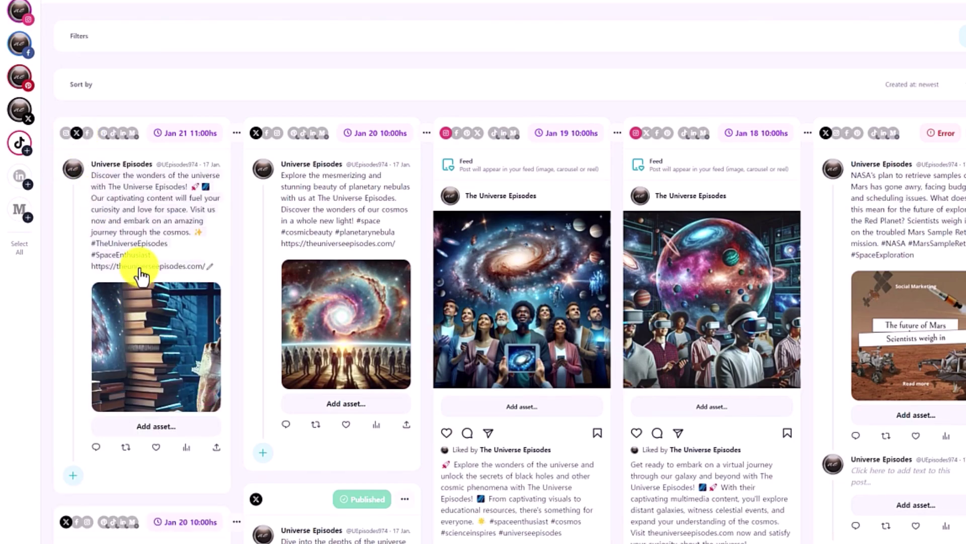
left_click(87, 132)
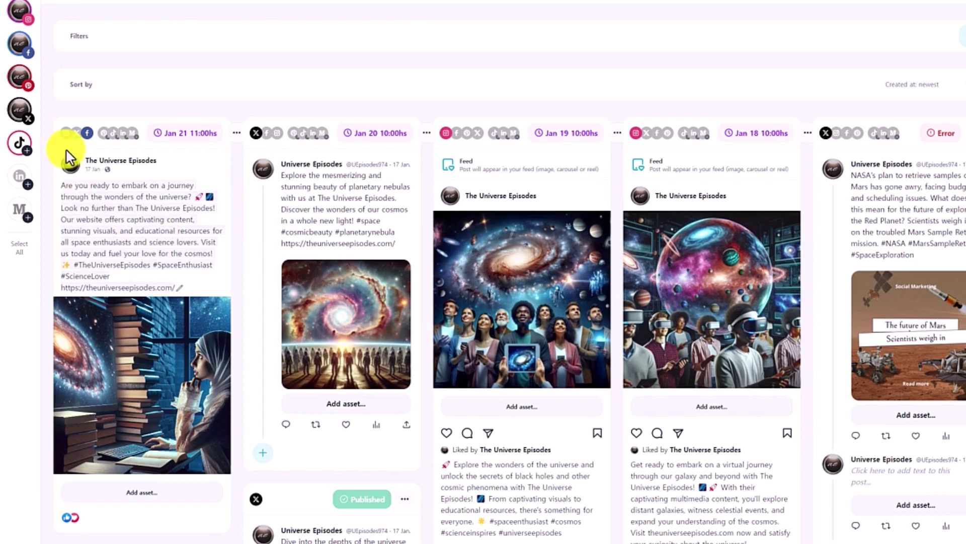
left_click(76, 133)
left_click(65, 133)
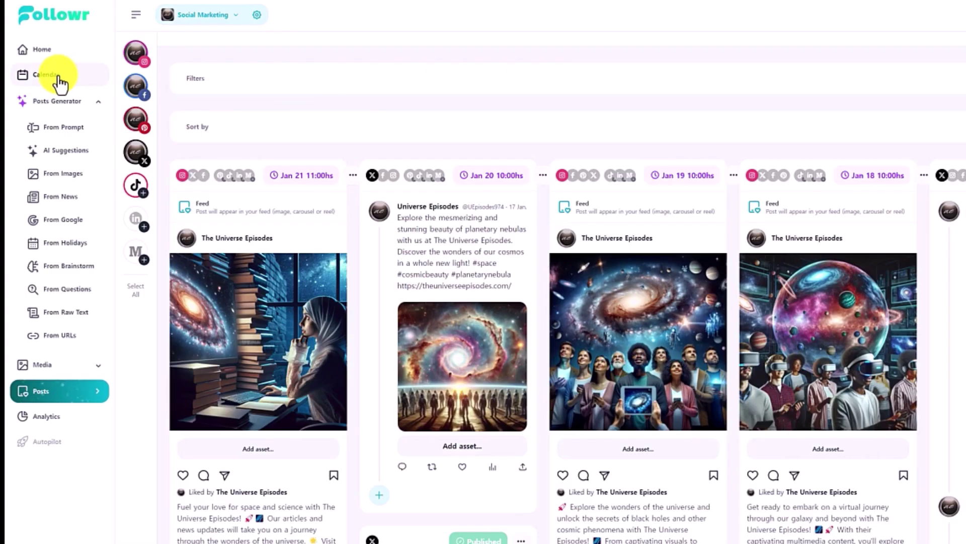
left_click(58, 81)
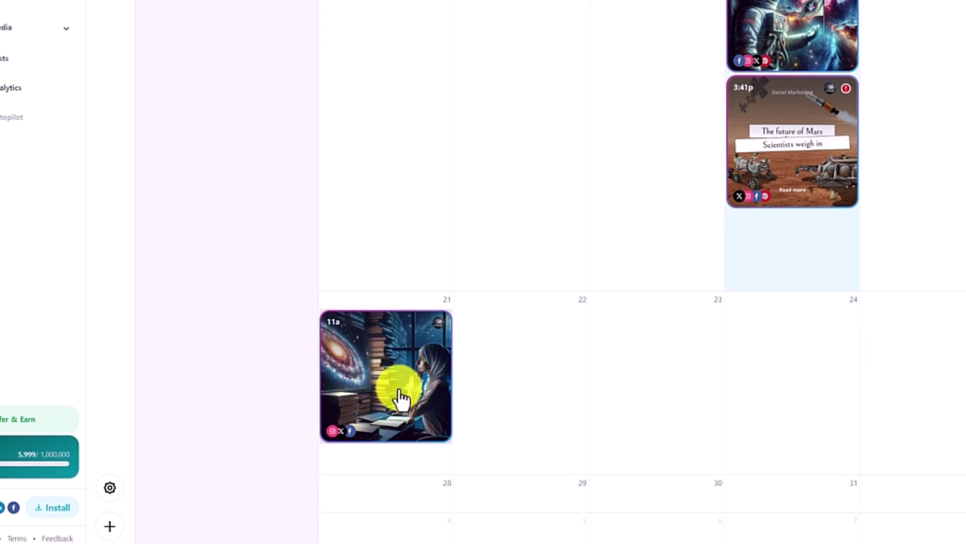
left_click_drag(395, 378, 585, 411)
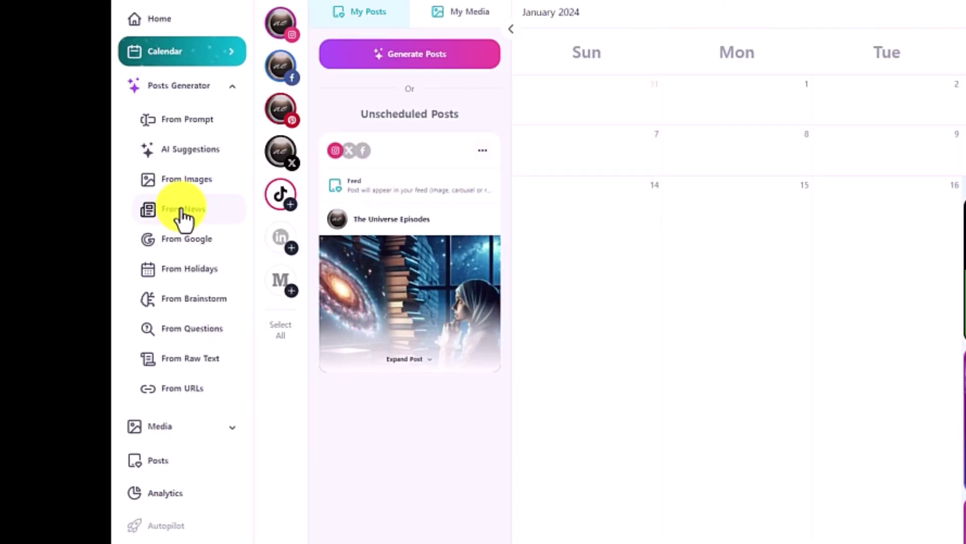
Step: Check the From Prompt image types, then pick the target network in AI Suggestions
left_click(194, 130)
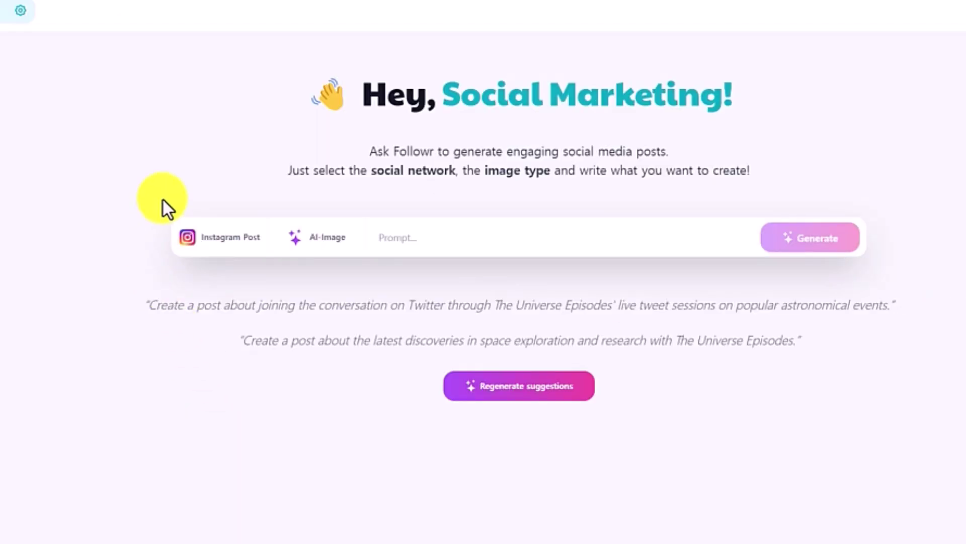
left_click(336, 243)
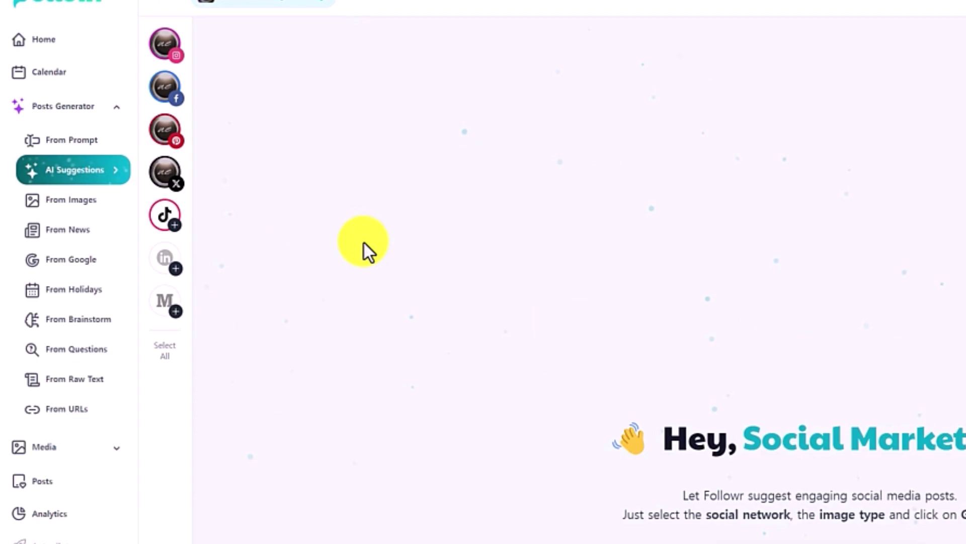
left_click(373, 332)
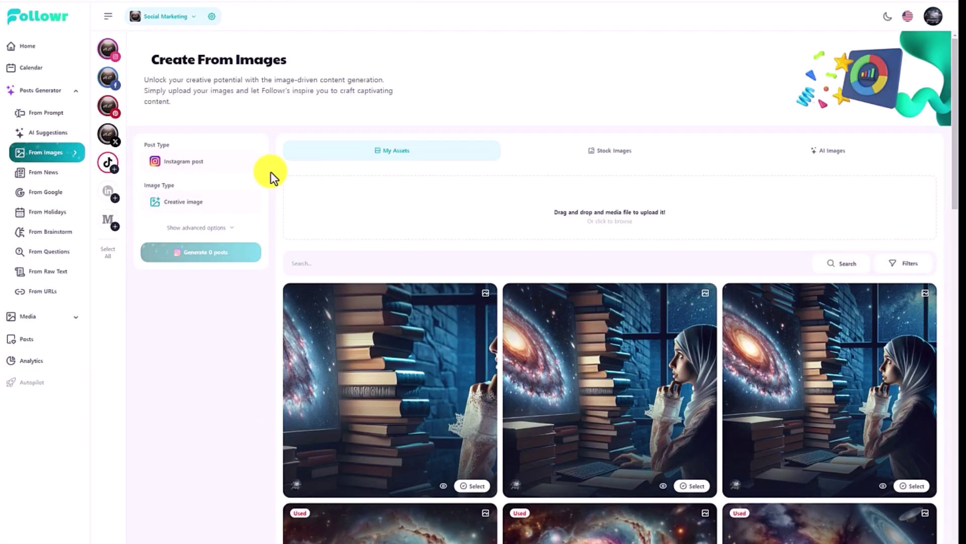
Step: Browse the From Images assets and switch the source to Stock Images
scroll(436, 178, "down", 2)
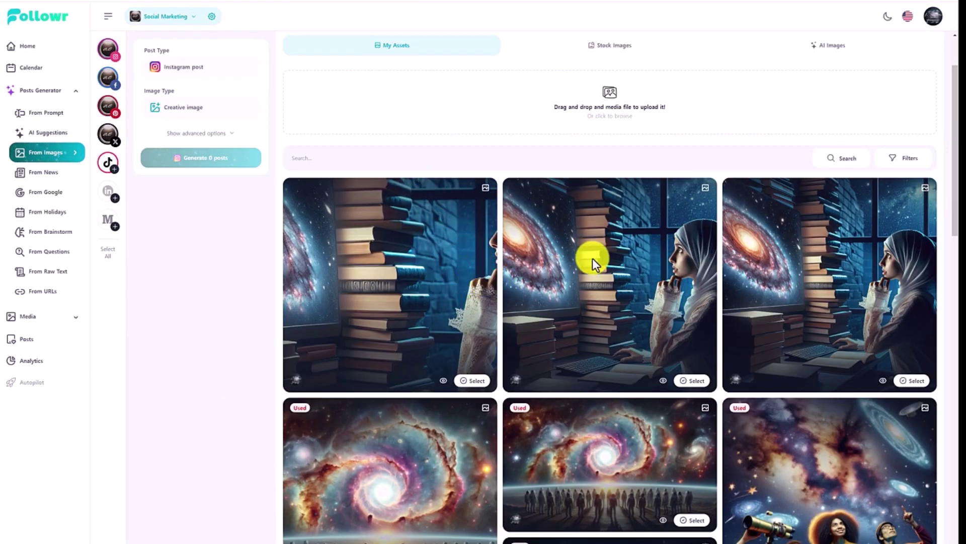
scroll(593, 255, "down", 2)
scroll(382, 322, "up", 4)
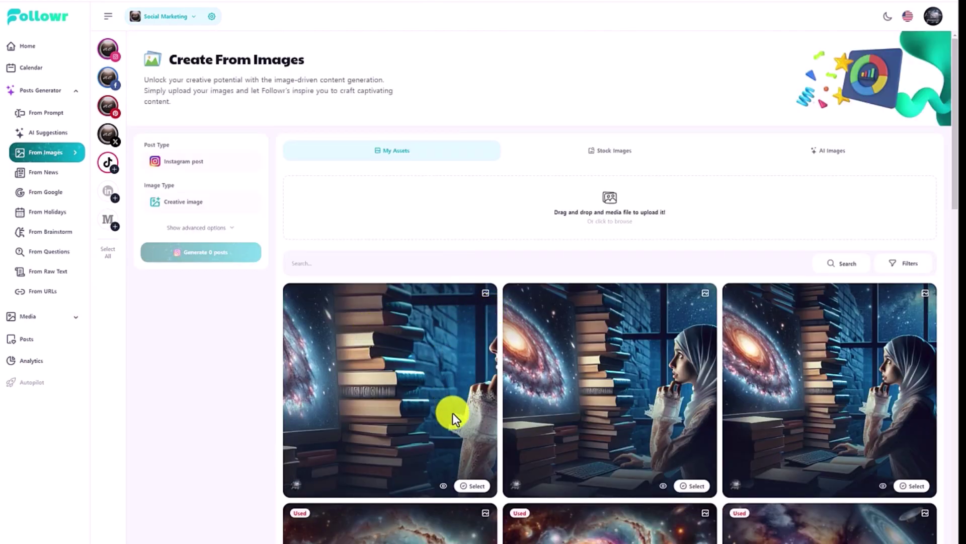
left_click(600, 153)
scroll(470, 361, "down", 5)
scroll(534, 331, "up", 8)
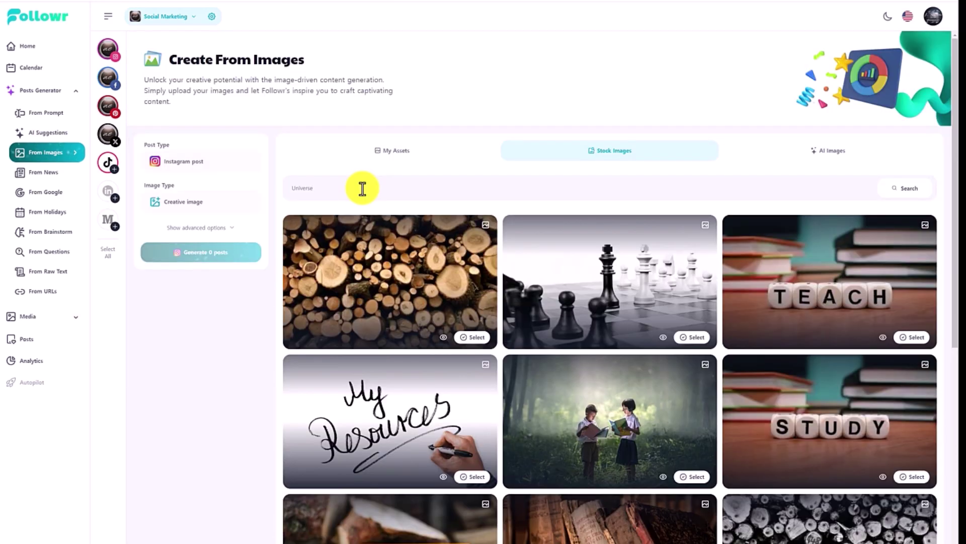
Step: Search stock images for 'Universe', check AI Images, and open the From News generator
left_click(337, 187)
type("Universe")
key("Return")
scroll(563, 352, "down", 4)
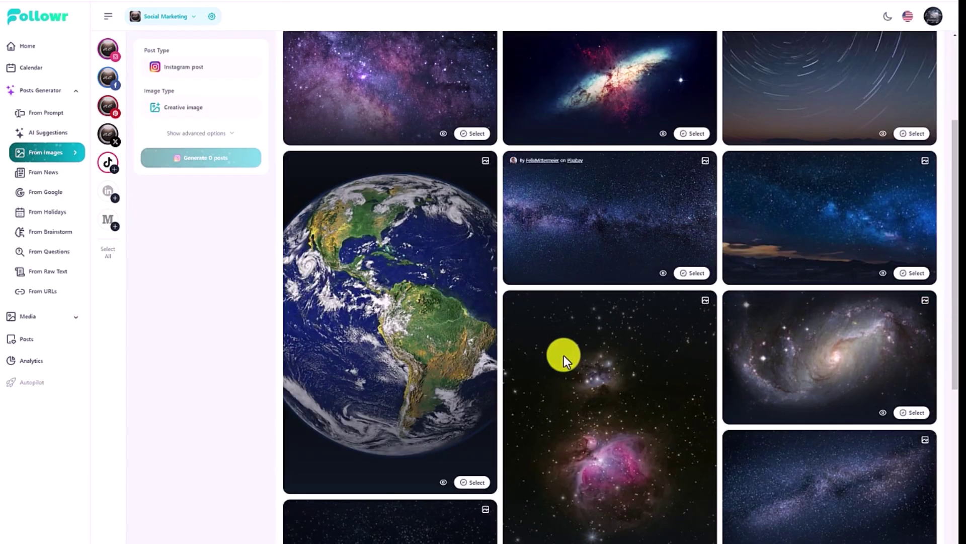
scroll(560, 382, "up", 4)
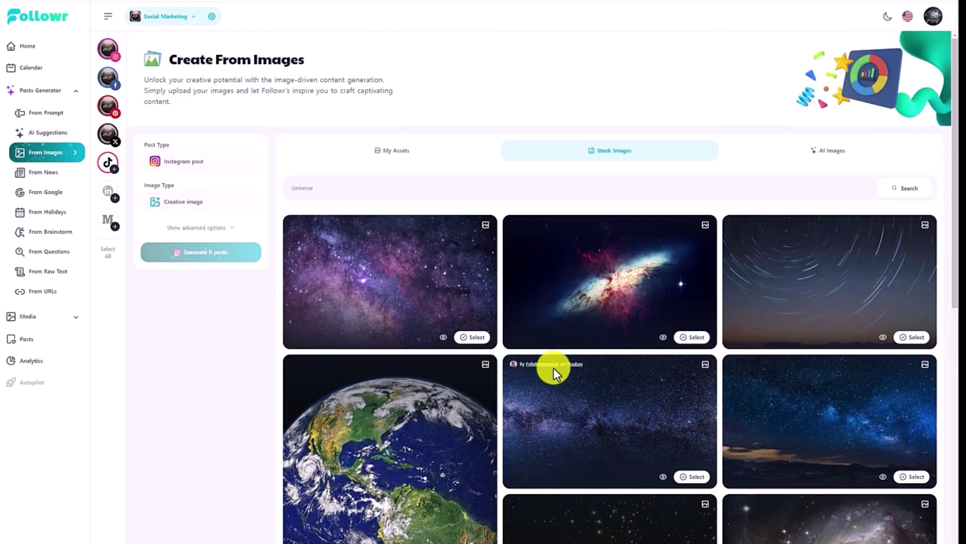
left_click(835, 159)
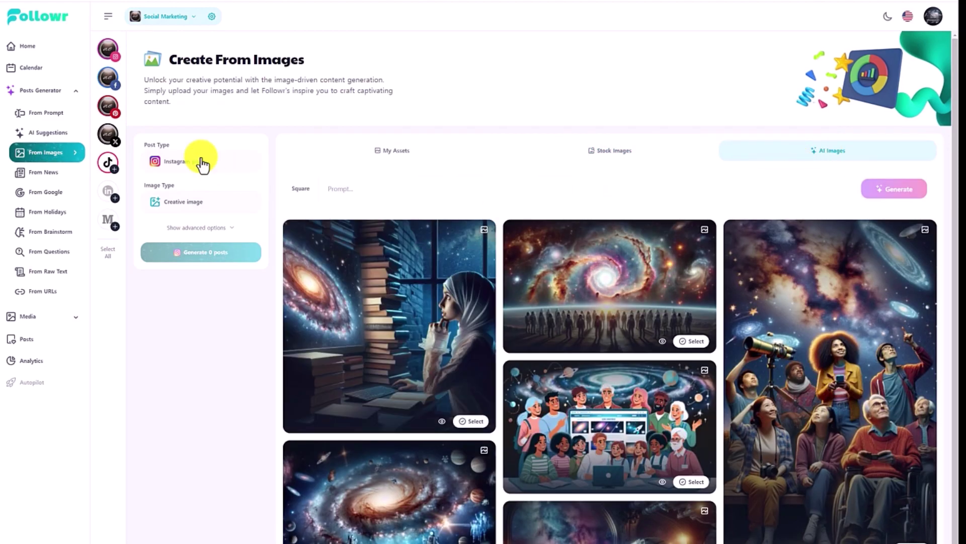
left_click(78, 172)
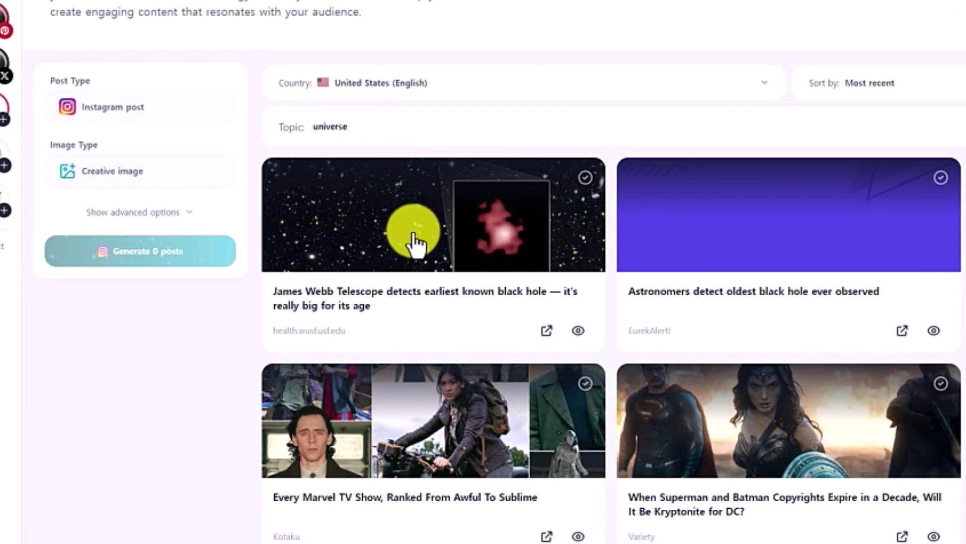
Step: Select the Garry's Mod giant-map news article, then switch to the From Google generator
scroll(413, 244, "down", 6)
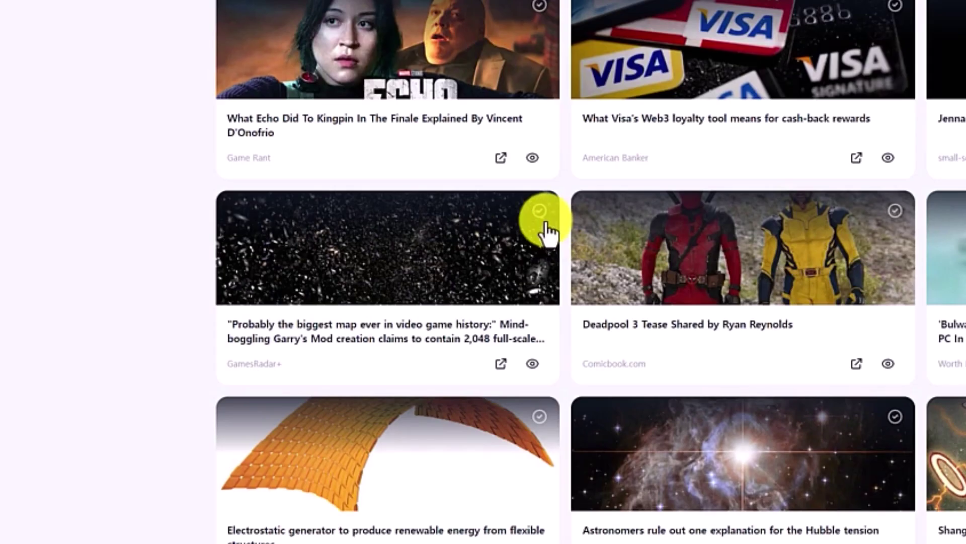
left_click(585, 212)
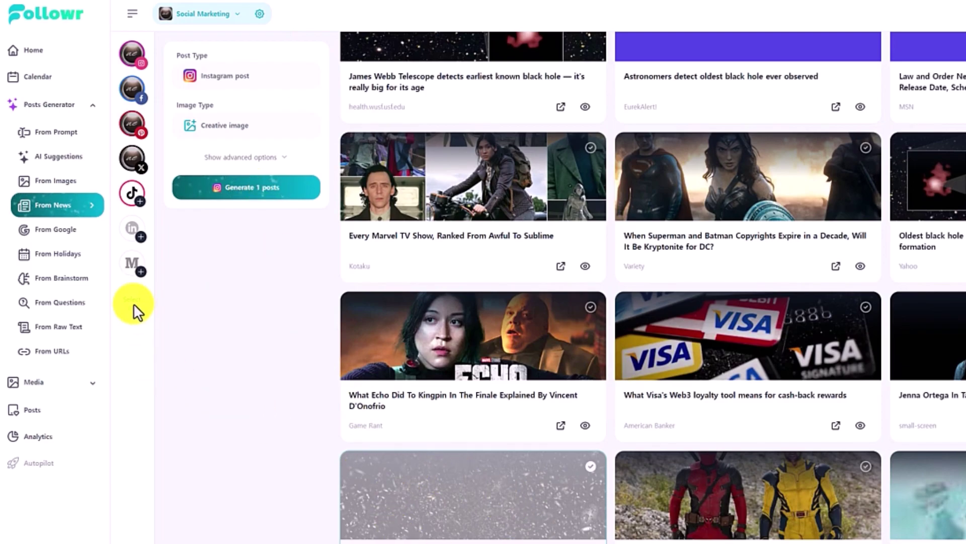
left_click(73, 231)
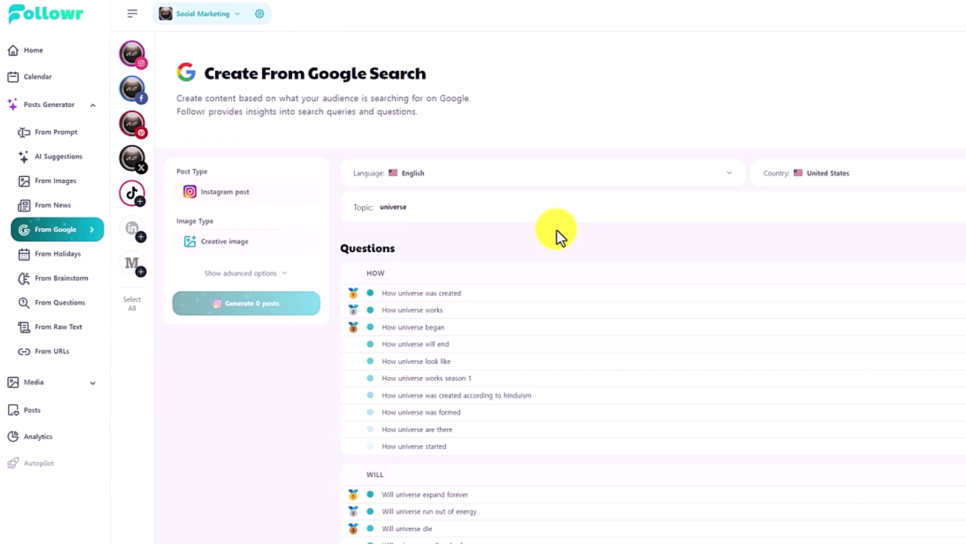
Step: Generate one Instagram post from 'How universe was created' and open its design in VistaCreate
scroll(367, 307, "down", 3)
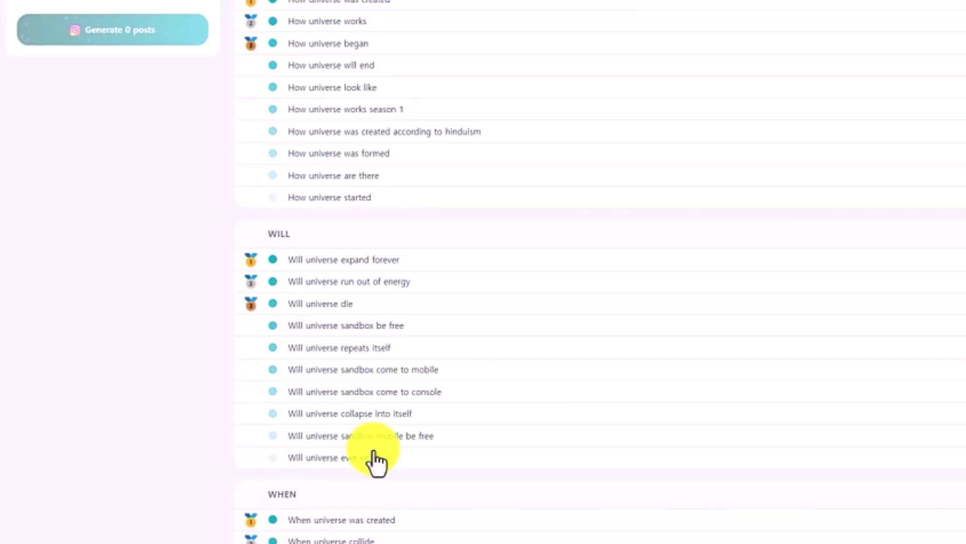
scroll(375, 460, "down", 20)
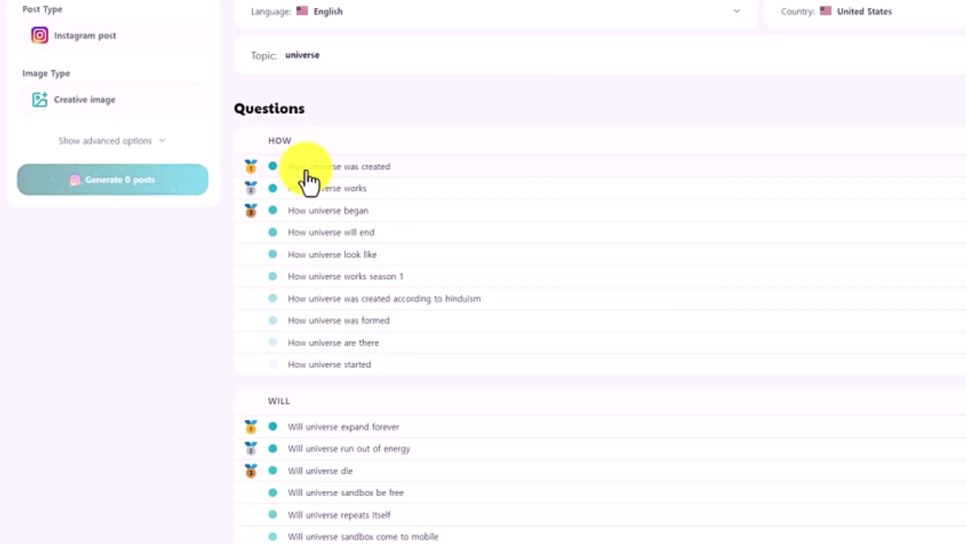
left_click(355, 170)
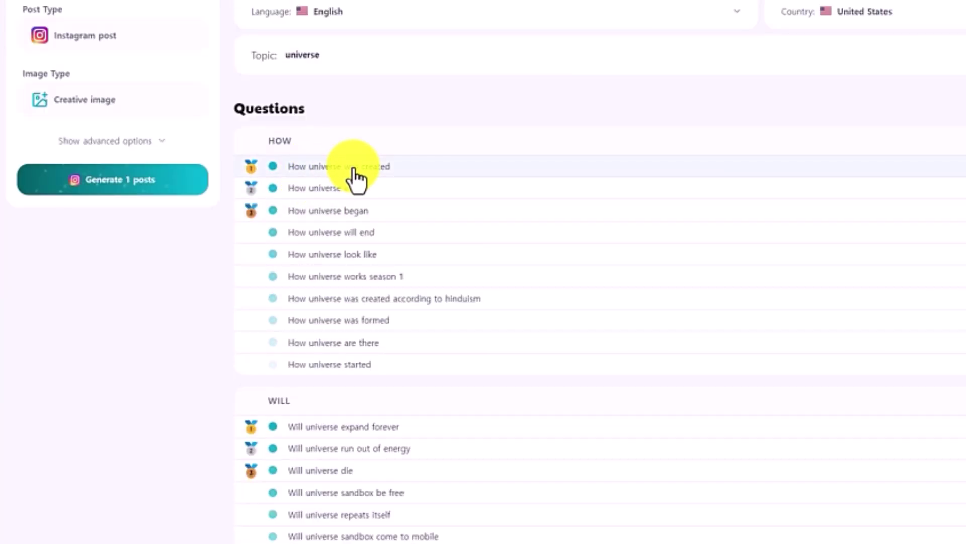
left_click(129, 190)
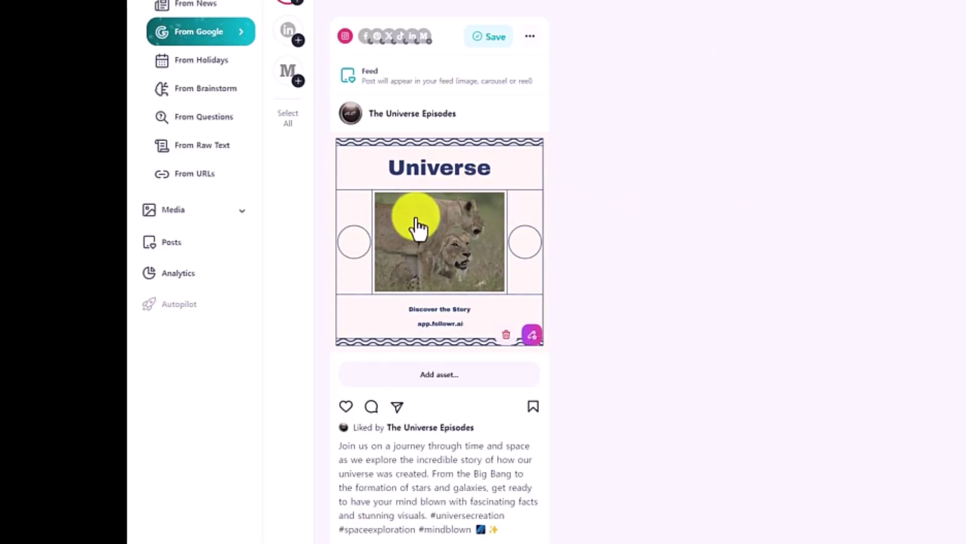
left_click(532, 337)
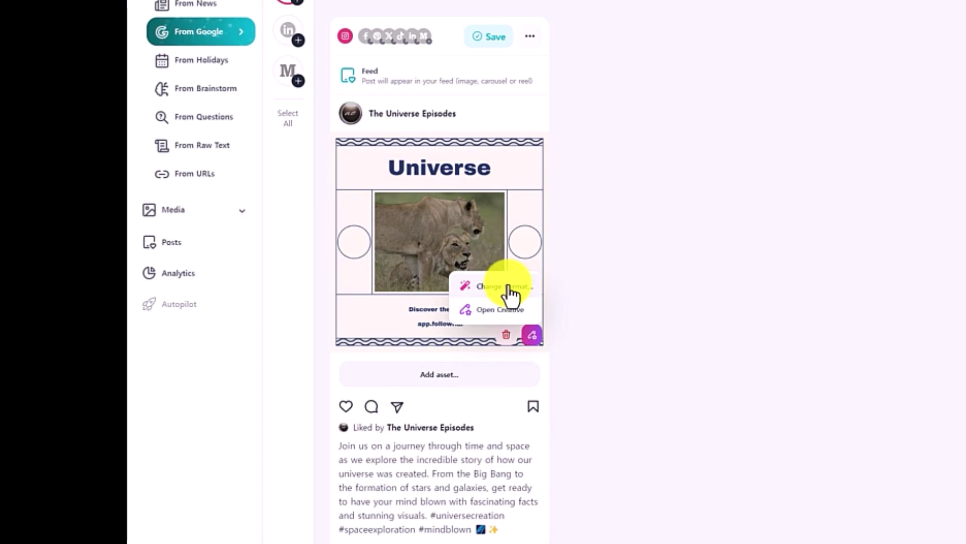
left_click(498, 310)
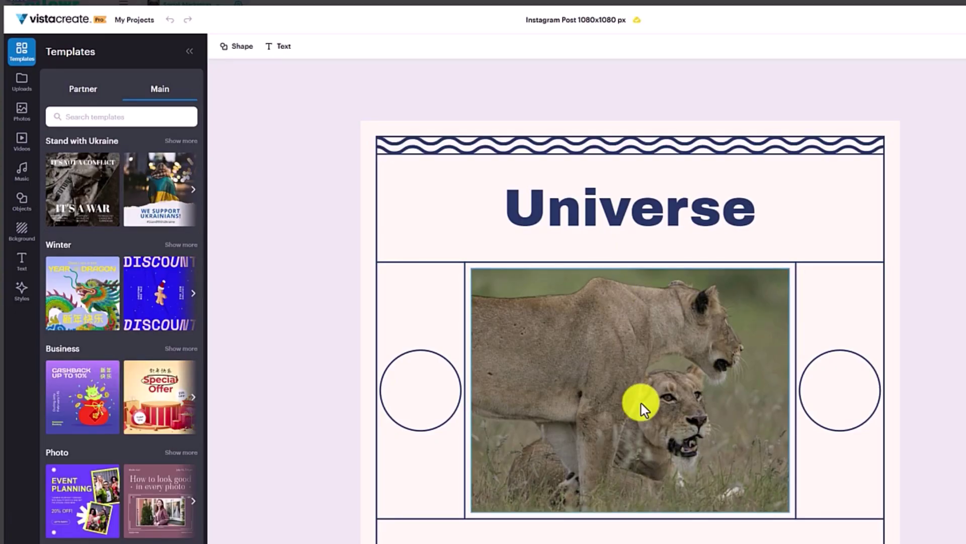
Step: Replace the website address with the Universe Episodes site and retitle the design 'Universe Galaxy'
left_click(644, 214)
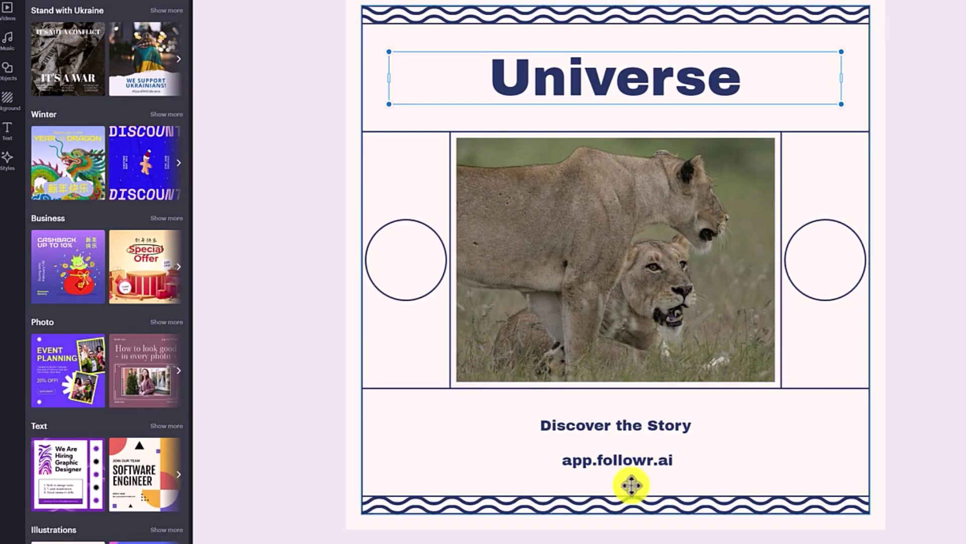
double_click(625, 460)
key("ctrl+a")
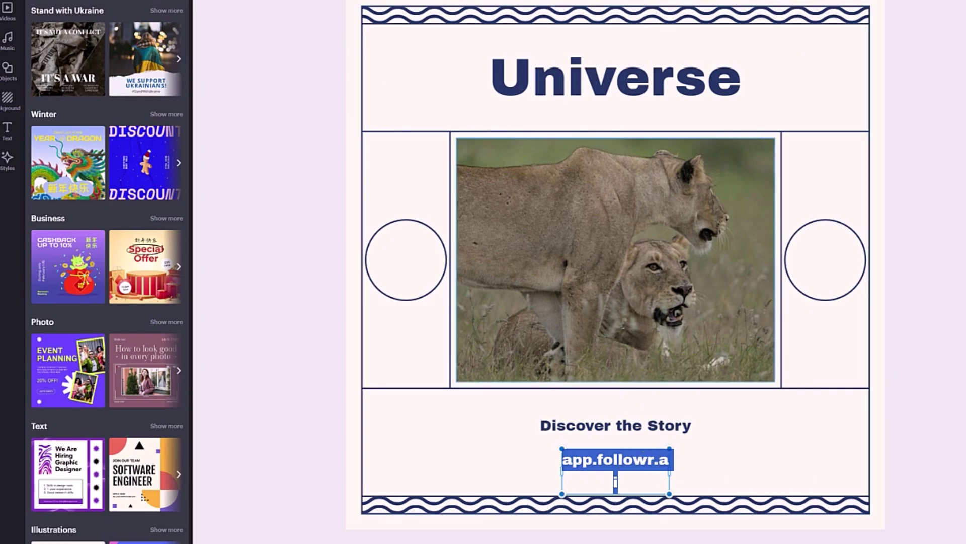
type("https://theuniverseepisodes.com/")
double_click(740, 78)
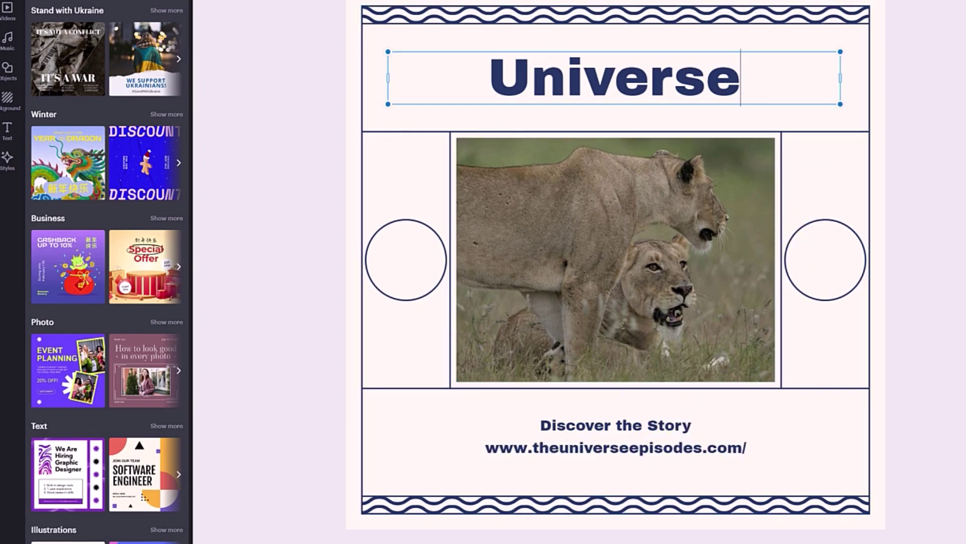
type("Galaxy")
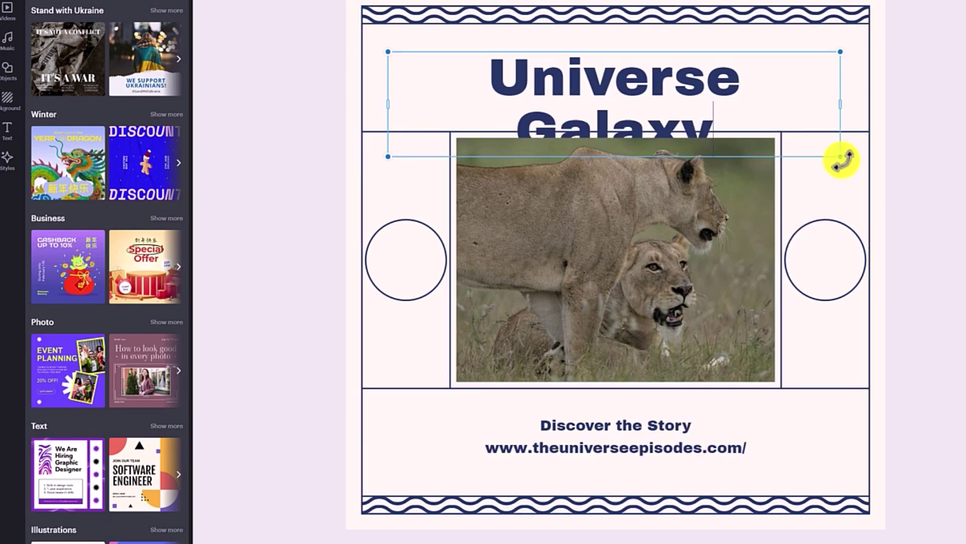
left_click_drag(837, 157, 770, 122)
left_click(869, 73)
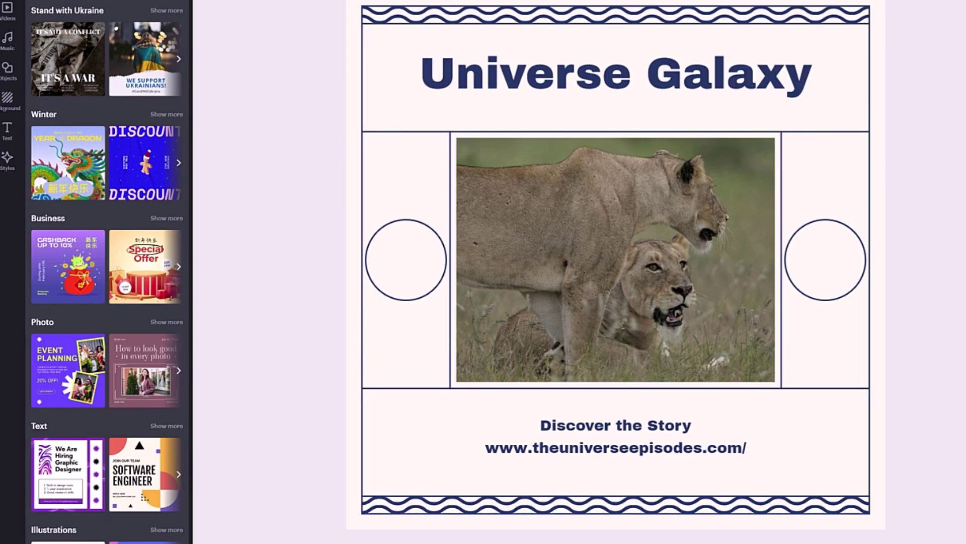
Step: Swap the centre lion photo for a starry 'universe' stock photo and save the design
left_click(588, 224)
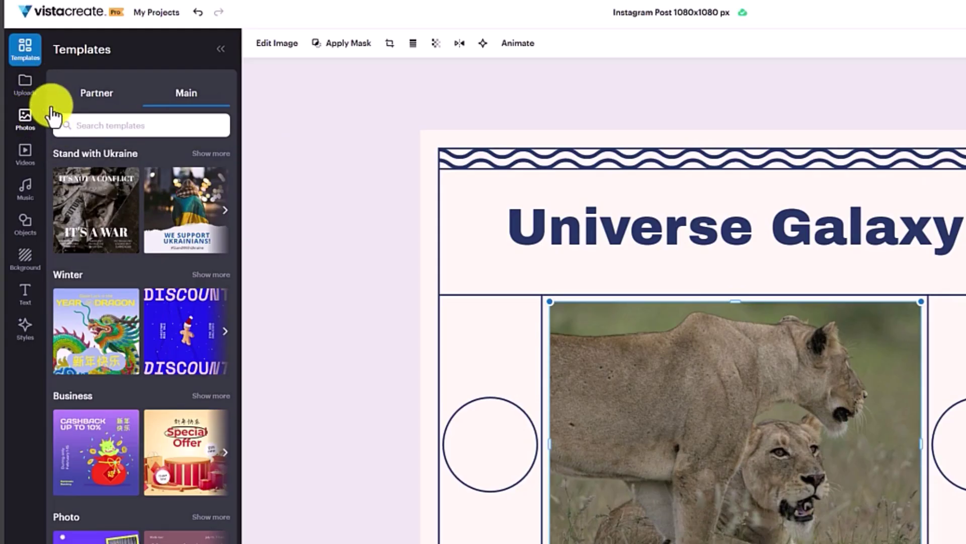
left_click(25, 117)
left_click(140, 88)
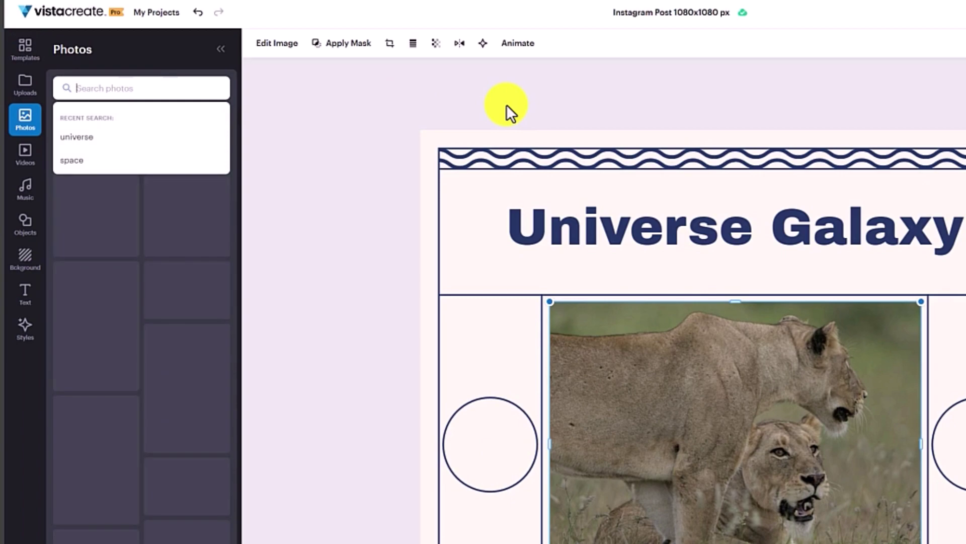
type("universe")
key("Return")
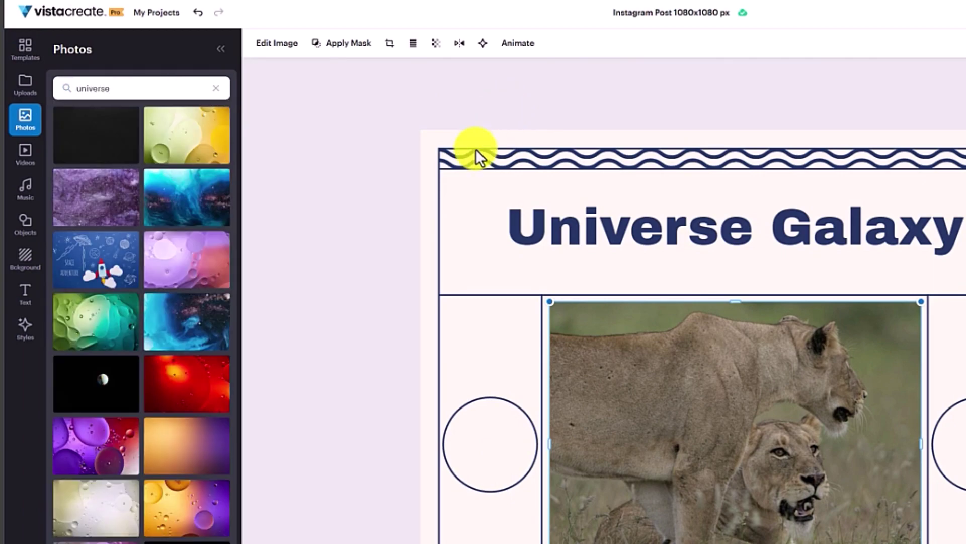
scroll(146, 433, "down", 5)
scroll(151, 428, "down", 3)
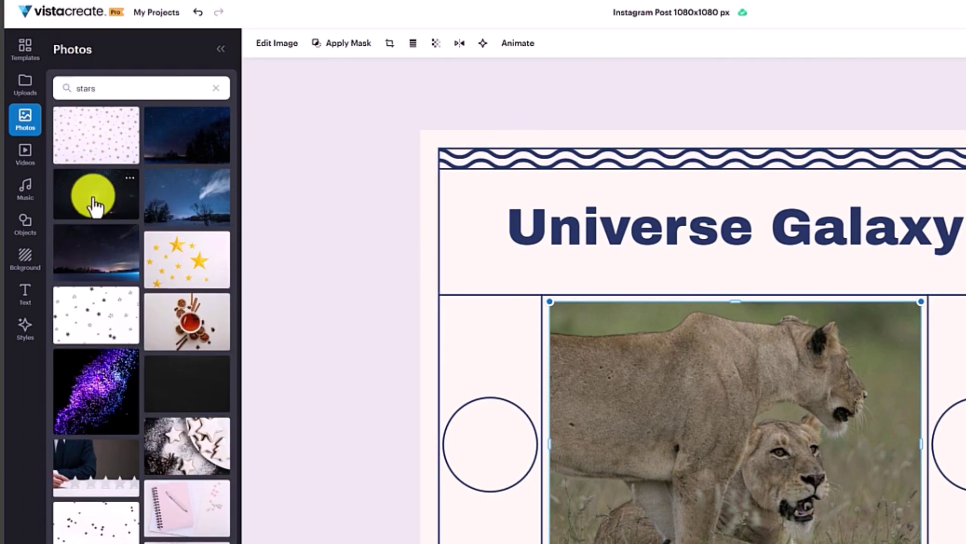
left_click_drag(90, 198, 625, 397)
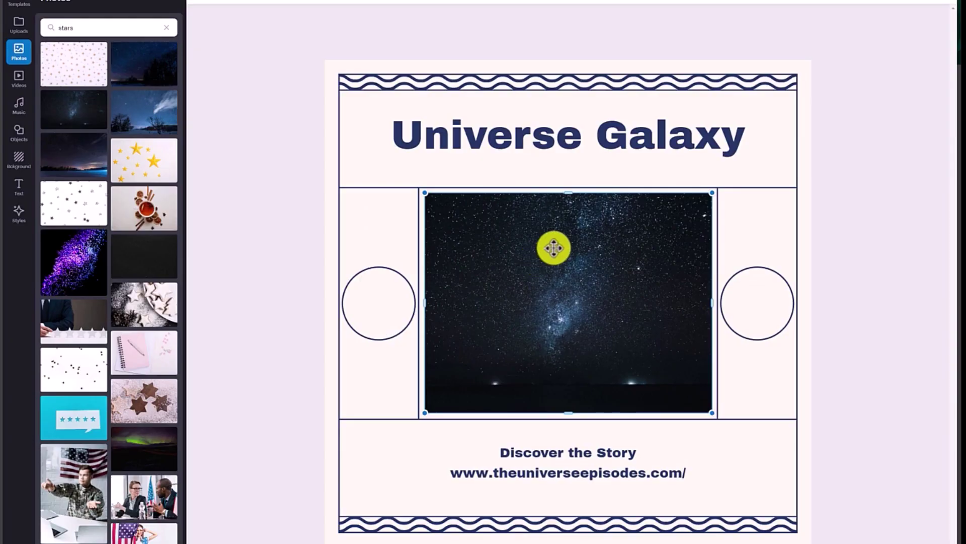
left_click(384, 322)
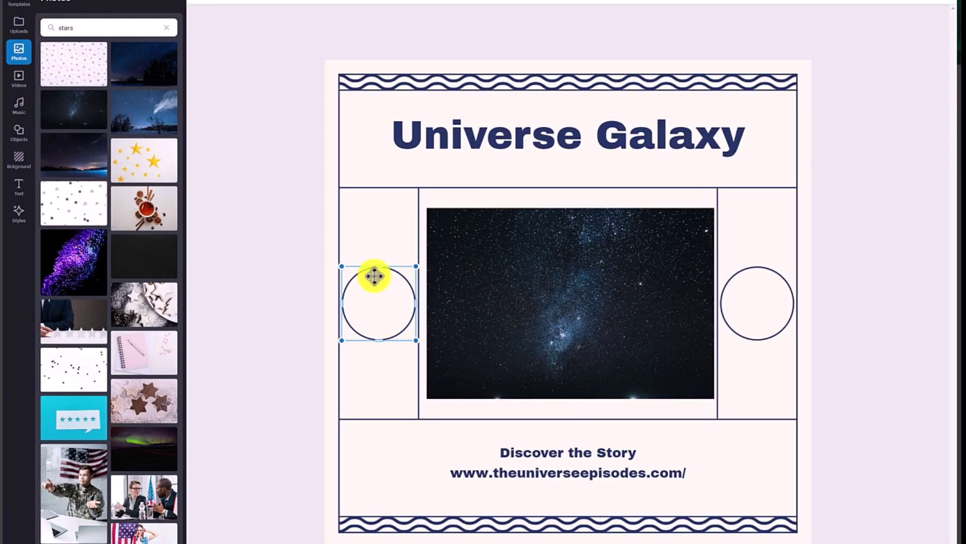
left_click(276, 312)
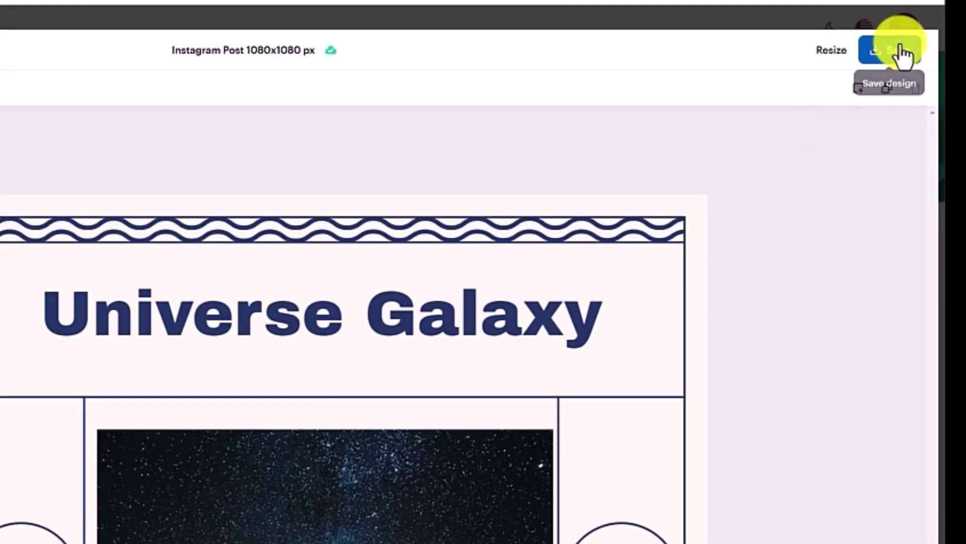
left_click(901, 50)
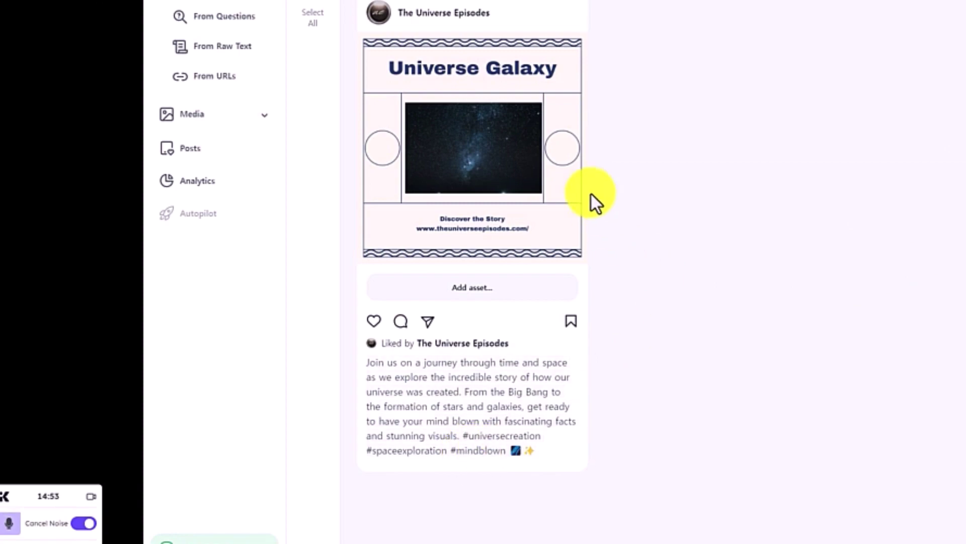
Step: Paste the website link into the Universe Galaxy post caption
left_click(549, 463)
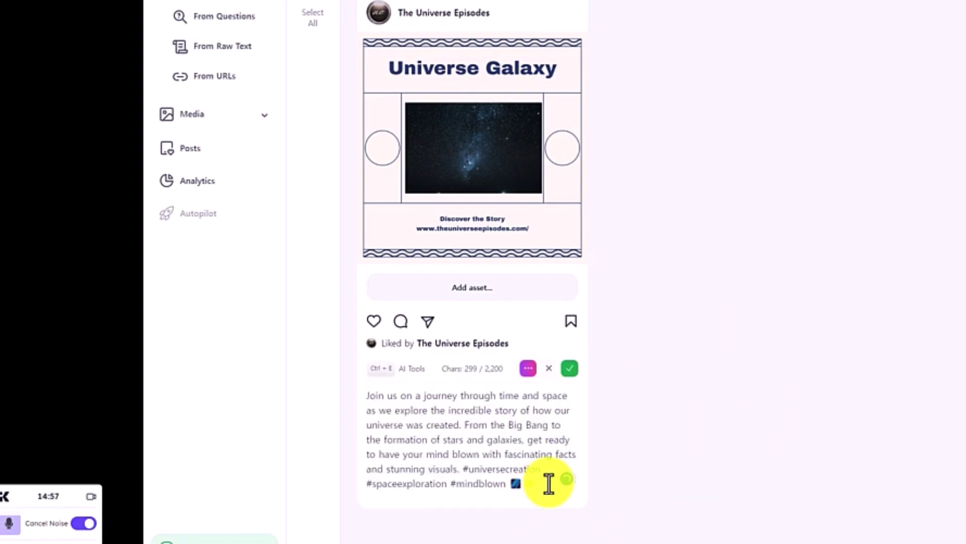
type("https://theuniverseepisodes.com/")
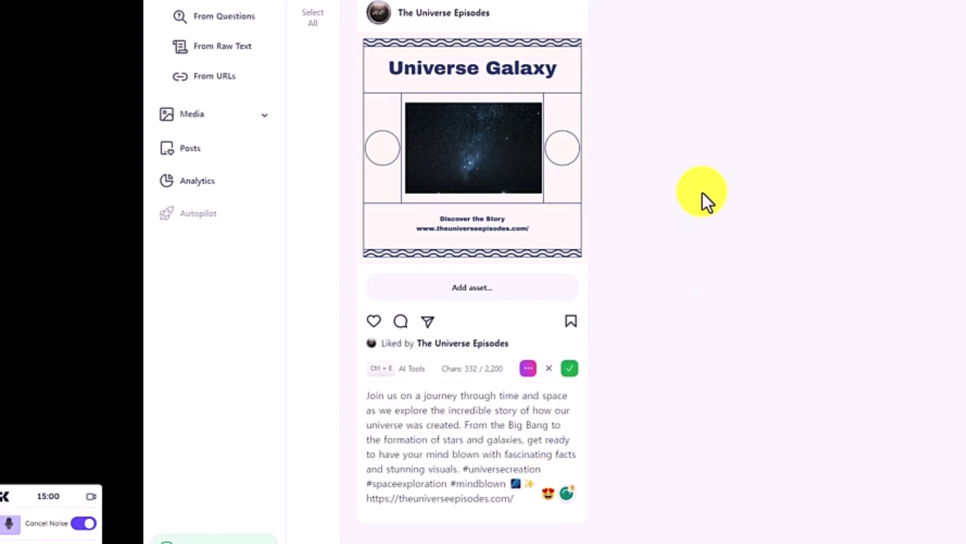
left_click(703, 201)
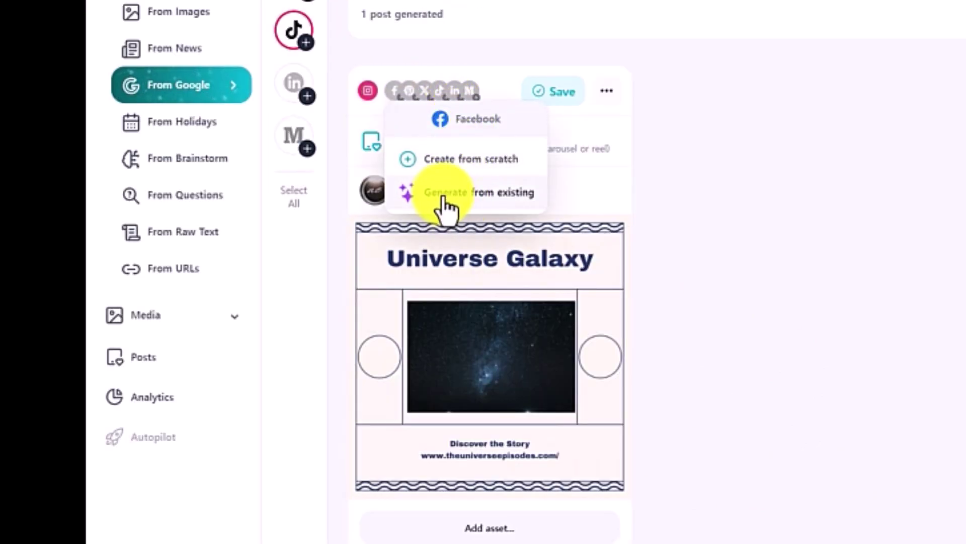
Step: Generate Facebook, Pinterest and X versions from the existing post, then save and post it now
left_click(484, 197)
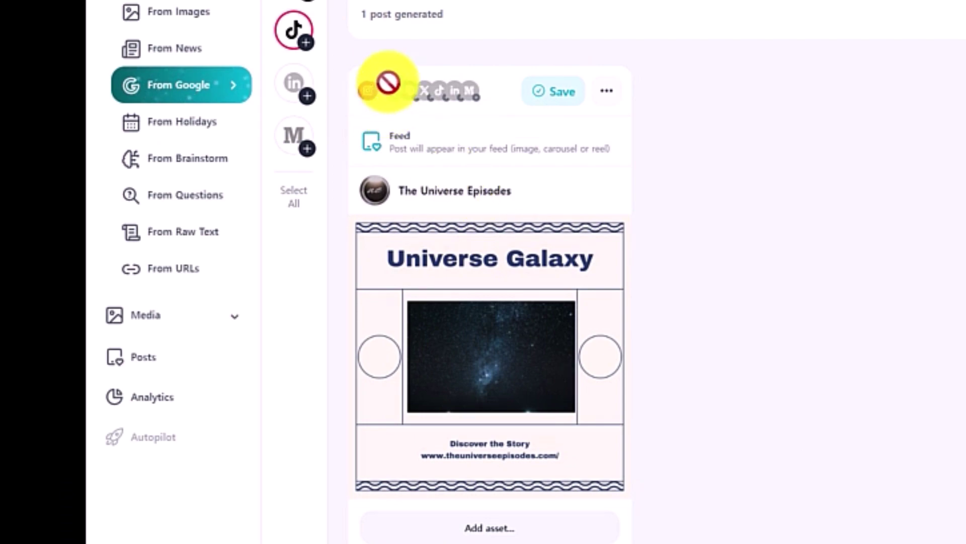
left_click(410, 93)
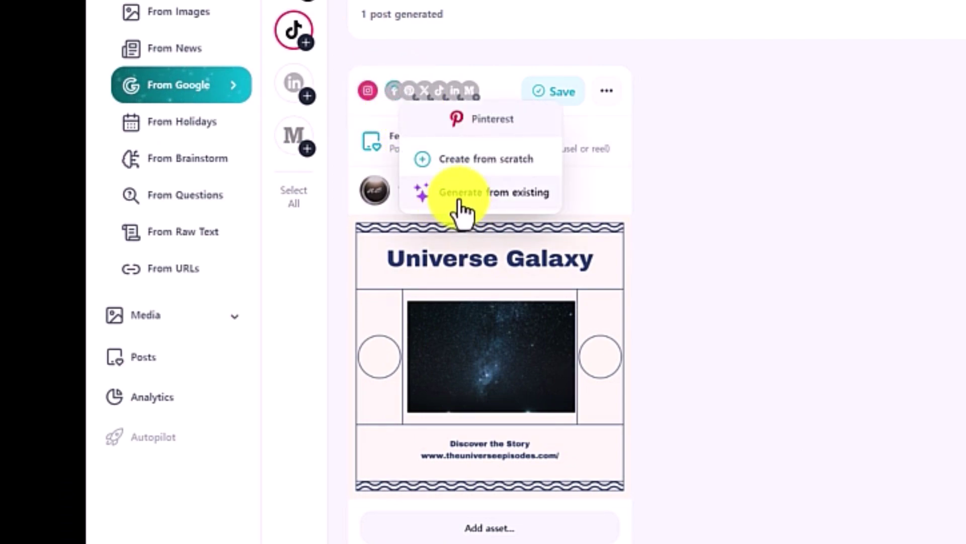
left_click(486, 194)
left_click(424, 91)
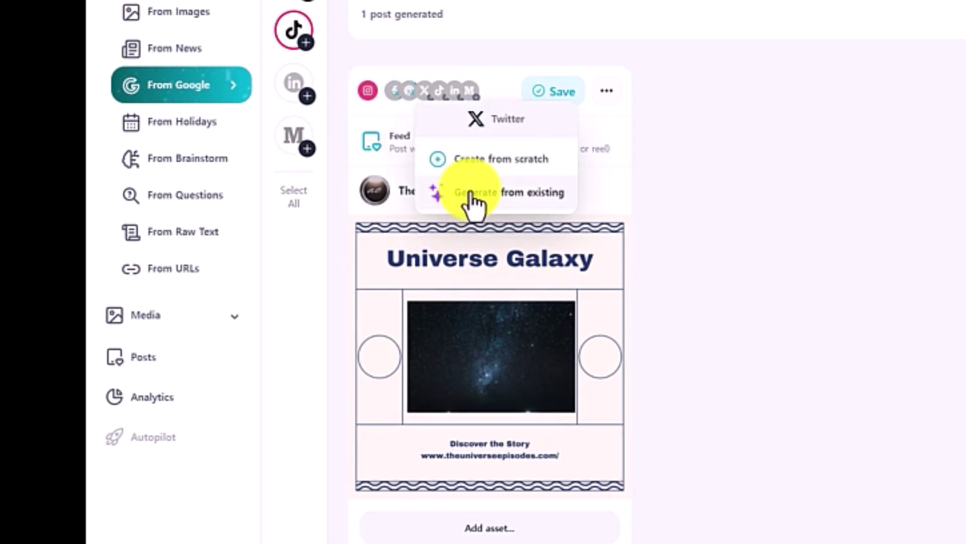
left_click(468, 192)
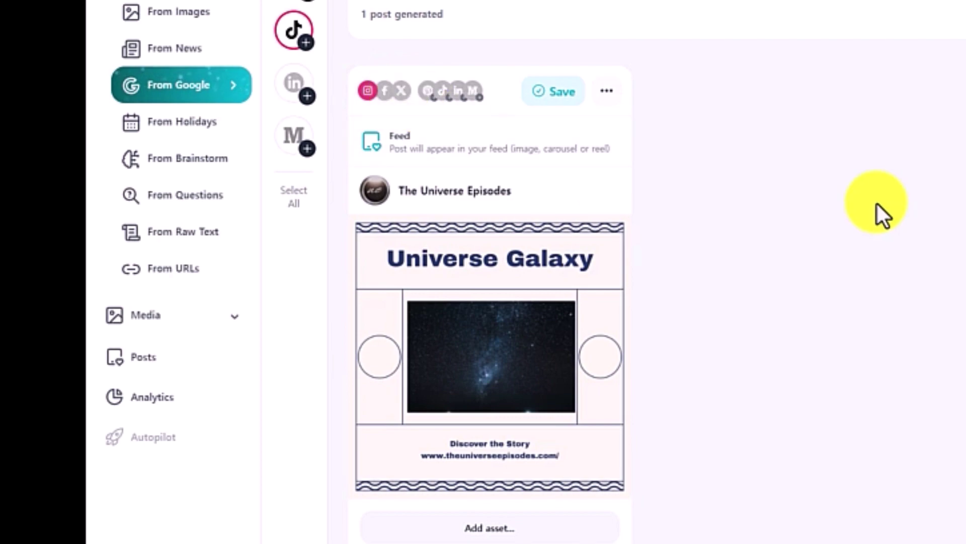
left_click(556, 96)
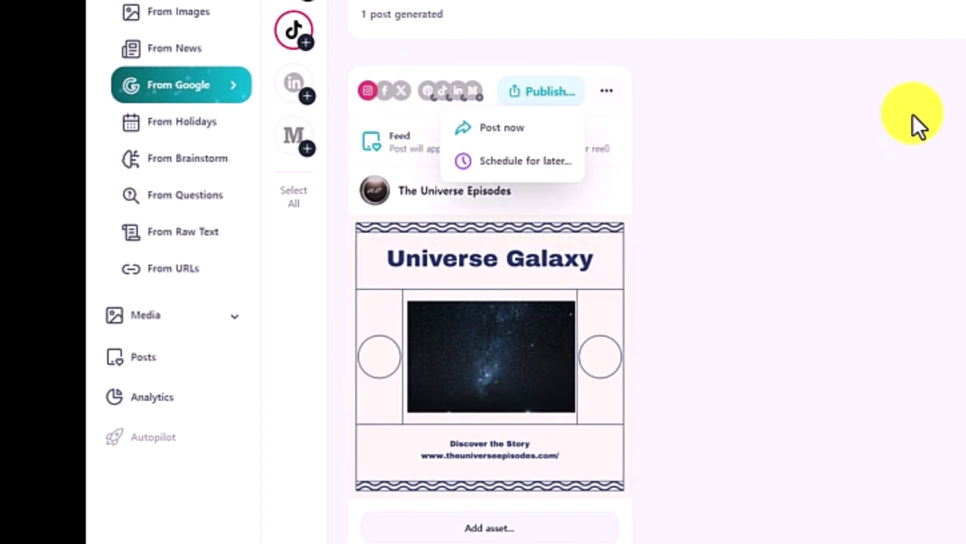
left_click(513, 135)
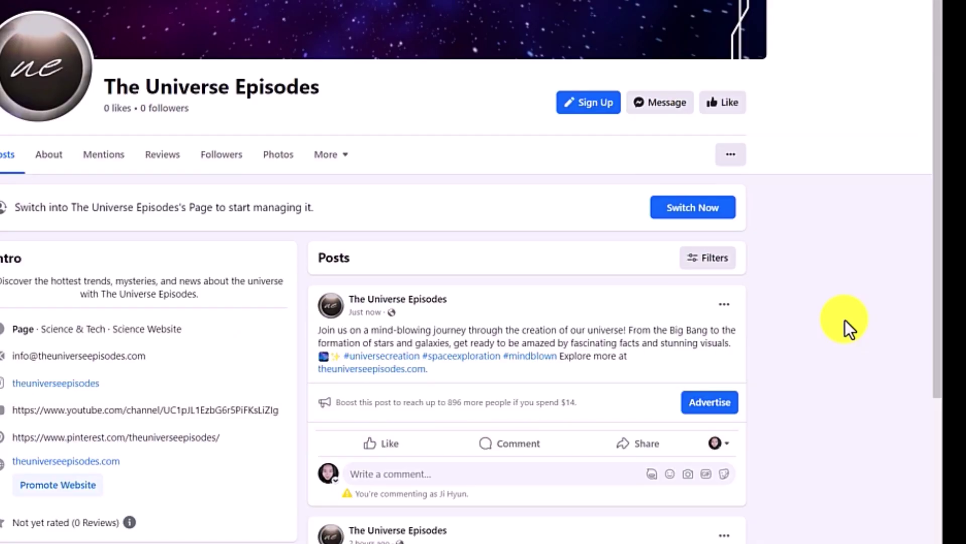
Step: Scroll The Universe Episodes Facebook posts feed to find the new universe post
scroll(844, 320, "down", 3)
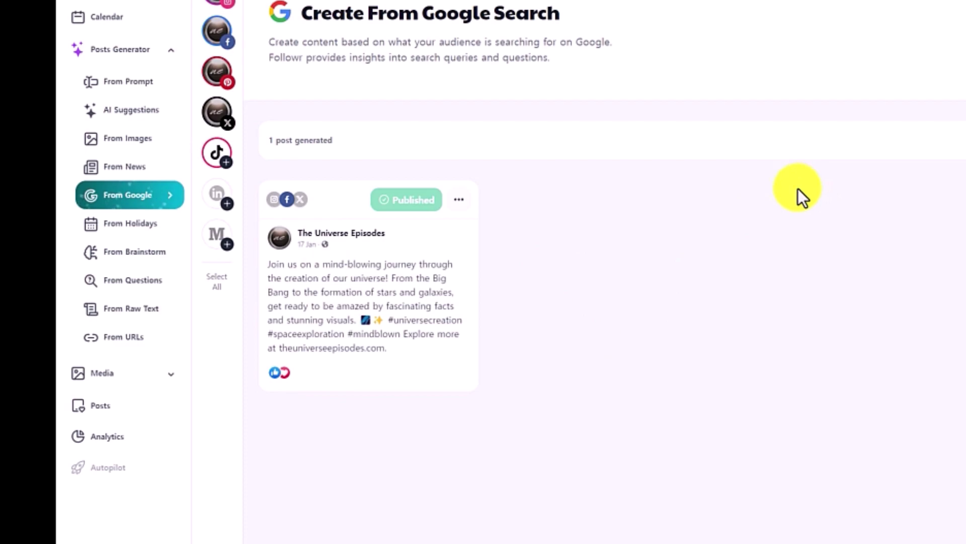
Step: Try the holiday generator with International Day of Education, then switch to the raw-text generator
left_click(137, 231)
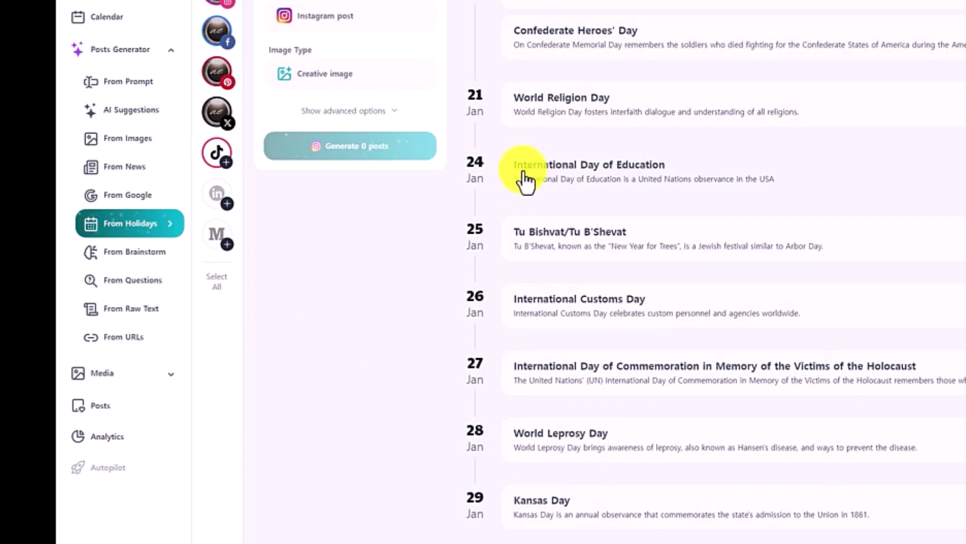
left_click(640, 182)
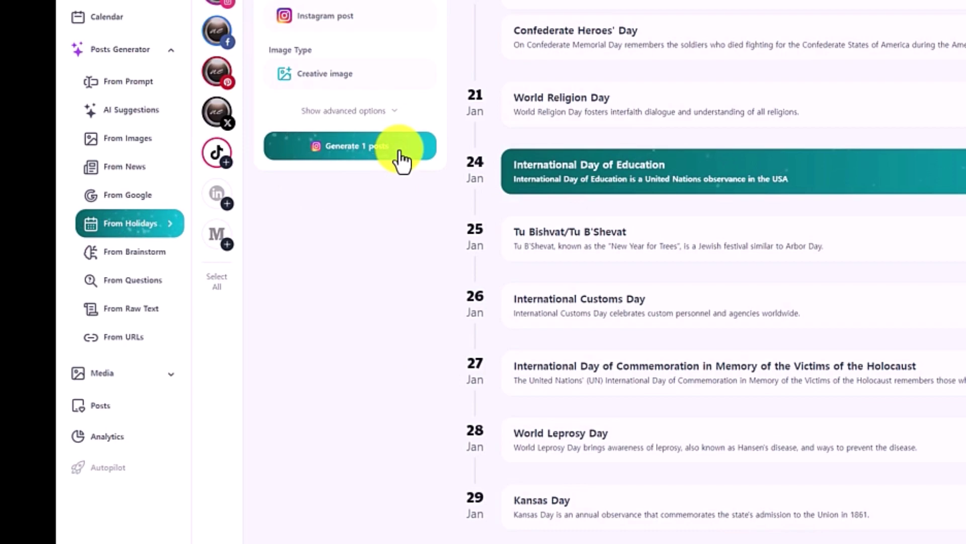
left_click(128, 308)
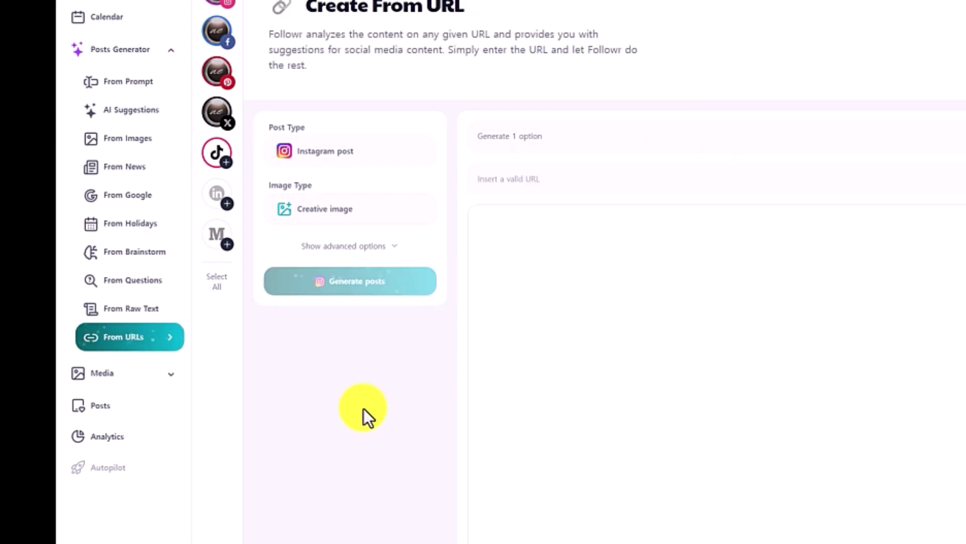
Step: Select the URL field in the From URL generator, then go to Posts Analytics
left_click(501, 176)
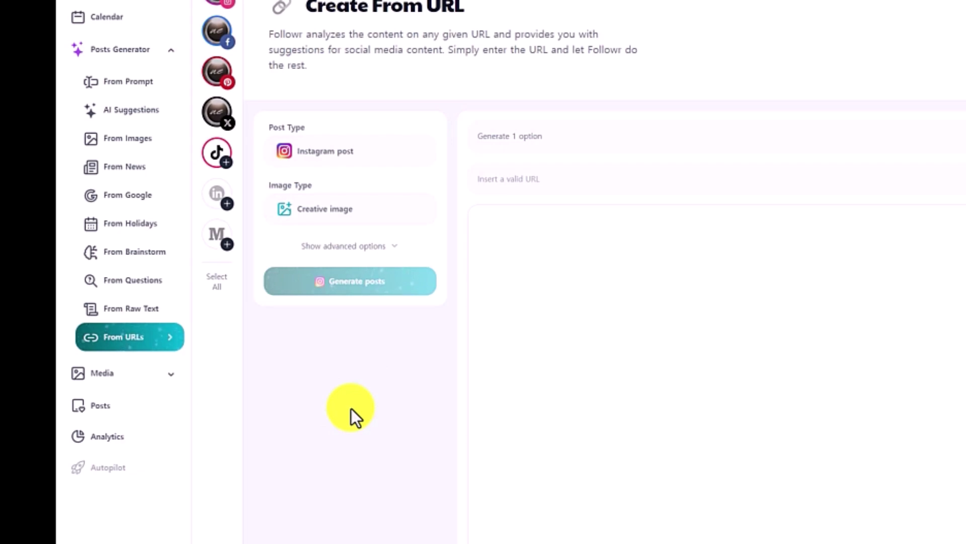
left_click(110, 443)
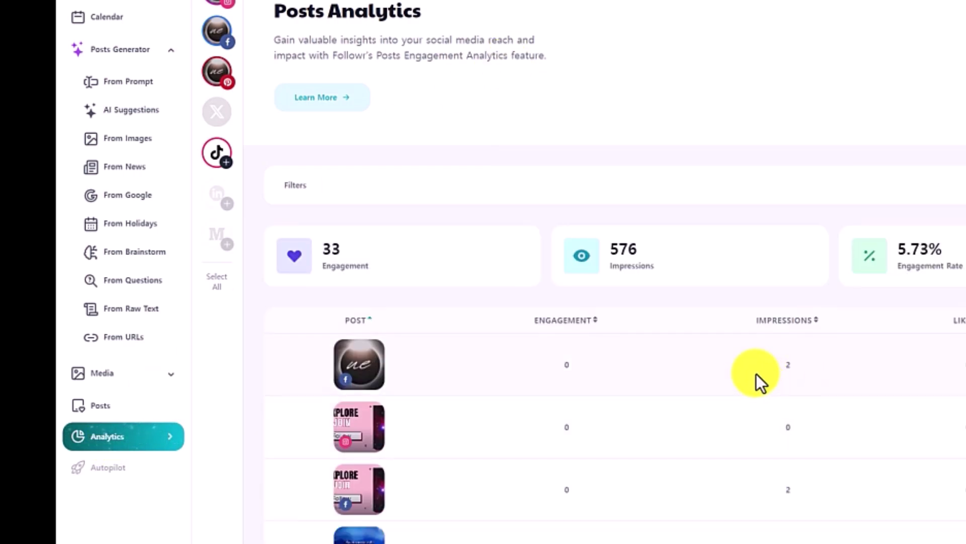
Step: Sort the posts table by engagement, impressions, likes, comments and shares, ending with engagement highest first
scroll(726, 366, "down", 1)
scroll(726, 366, "up", 1)
left_click(566, 326)
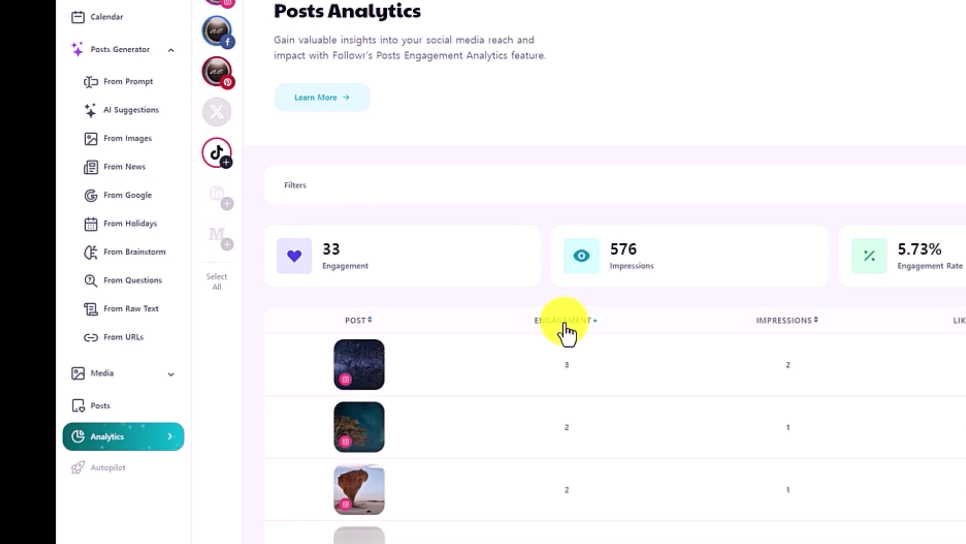
left_click(793, 330)
left_click(960, 323)
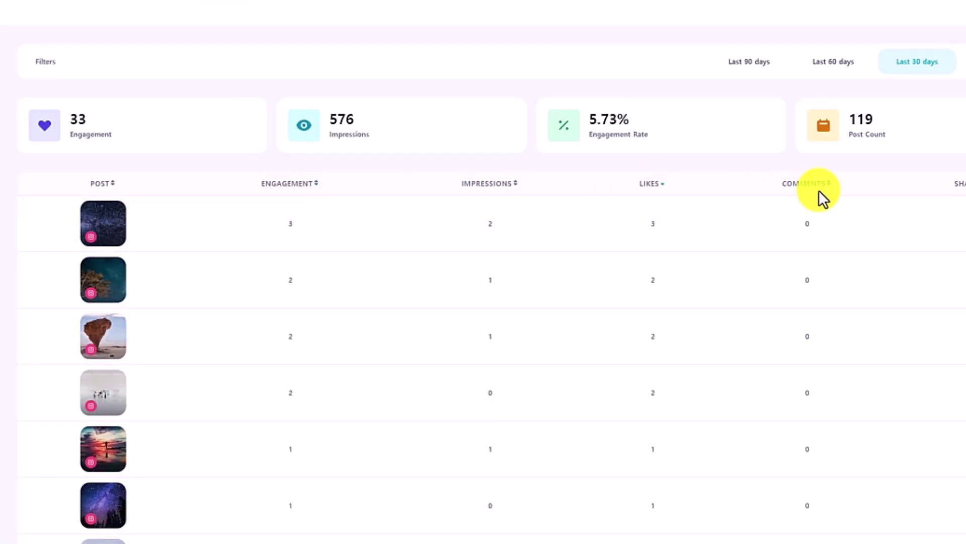
left_click(819, 192)
left_click(959, 183)
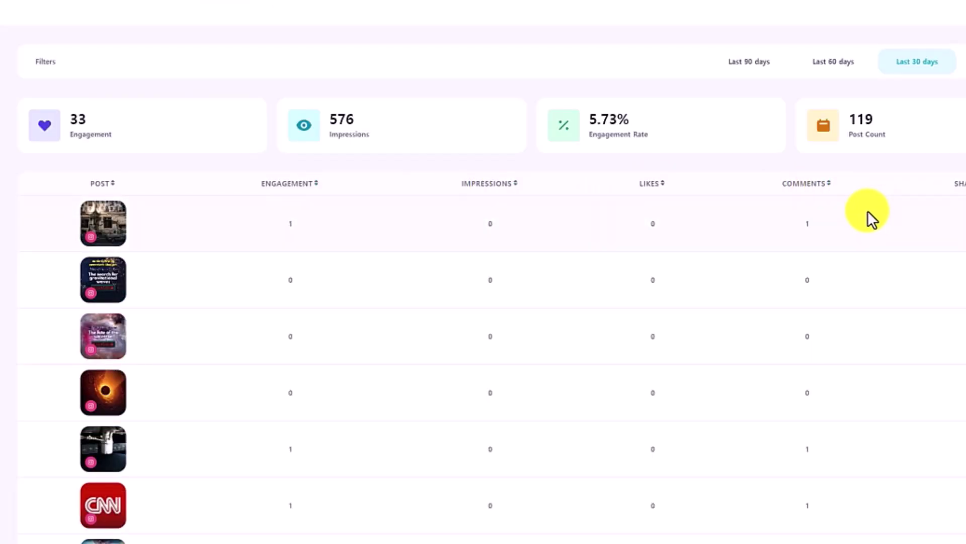
left_click(290, 184)
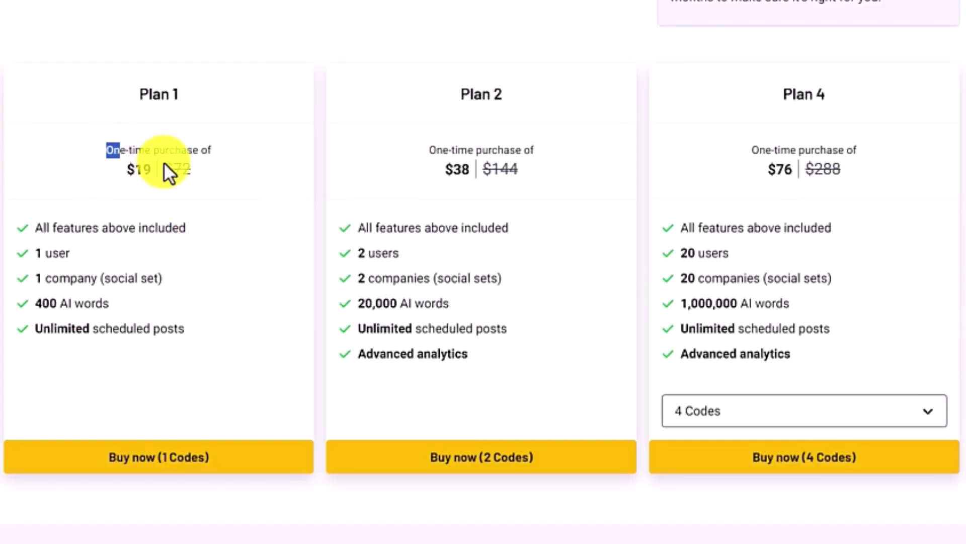
Step: Highlight Plan 1's price and 400 AI words allowance, then Plan 4's $76 price
left_click_drag(164, 162, 248, 202)
left_click(246, 201)
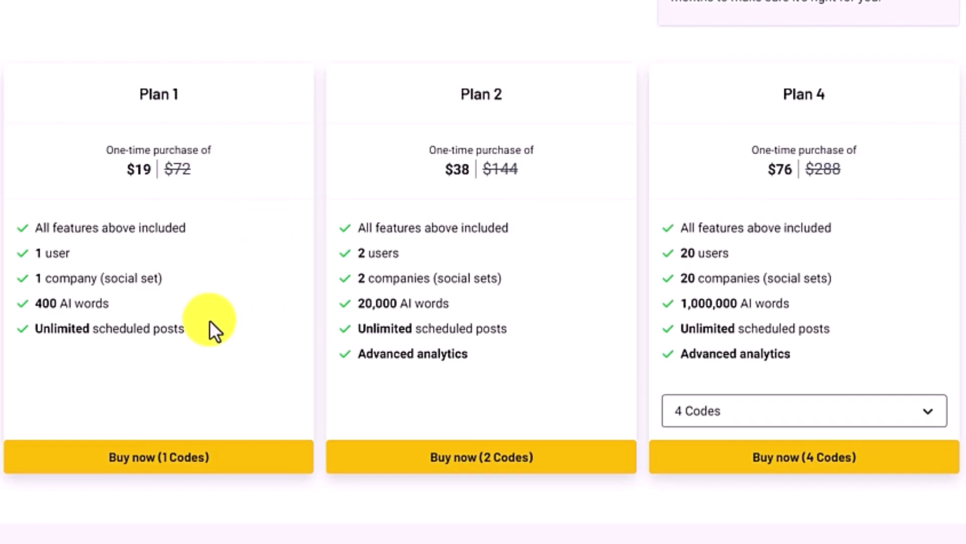
left_click_drag(37, 296, 126, 306)
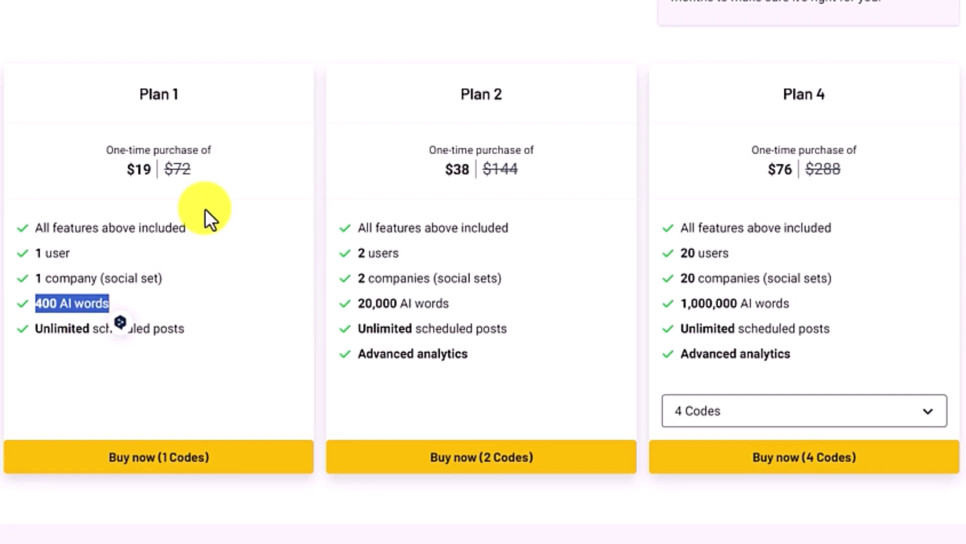
left_click_drag(768, 180, 851, 170)
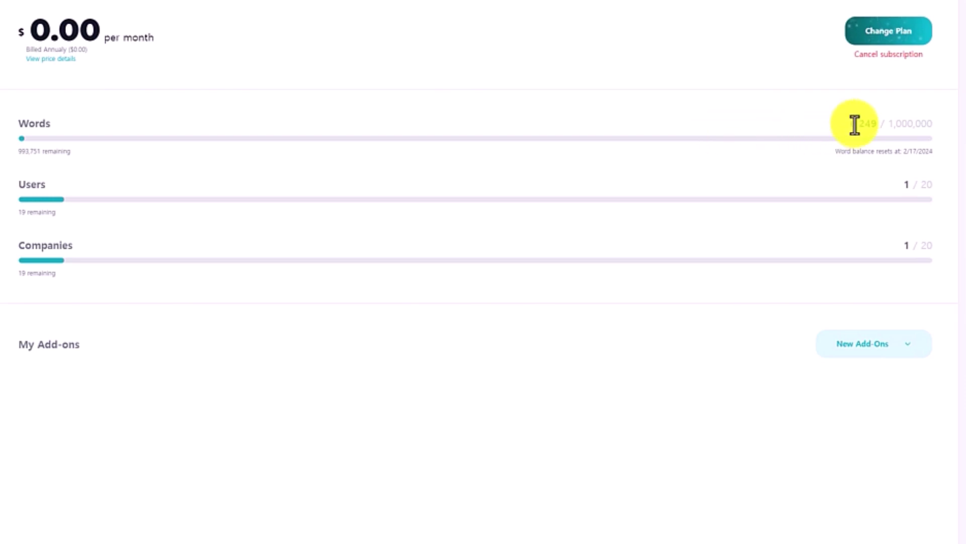
left_click_drag(856, 125, 865, 125)
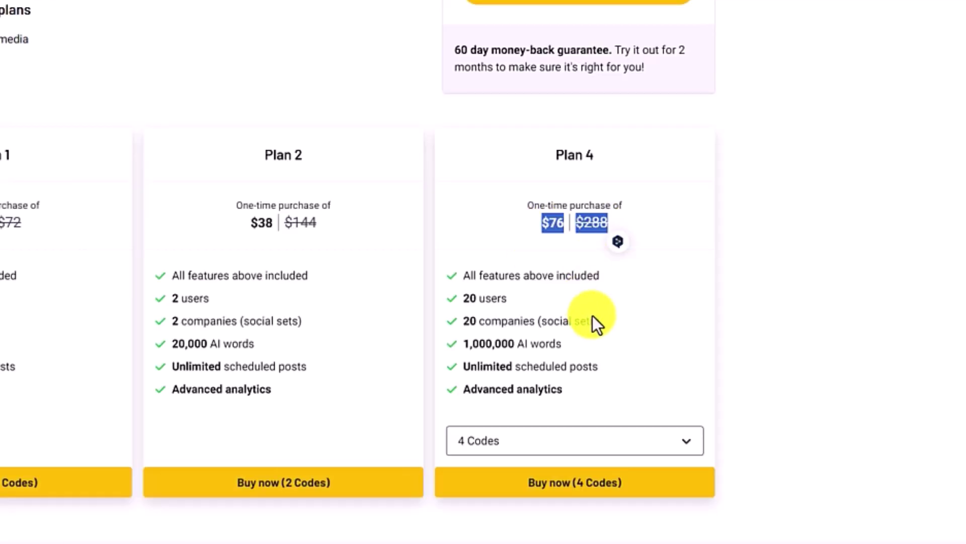
Step: Clear the price highlight on the AppSumo Followr plans page
left_click(572, 209)
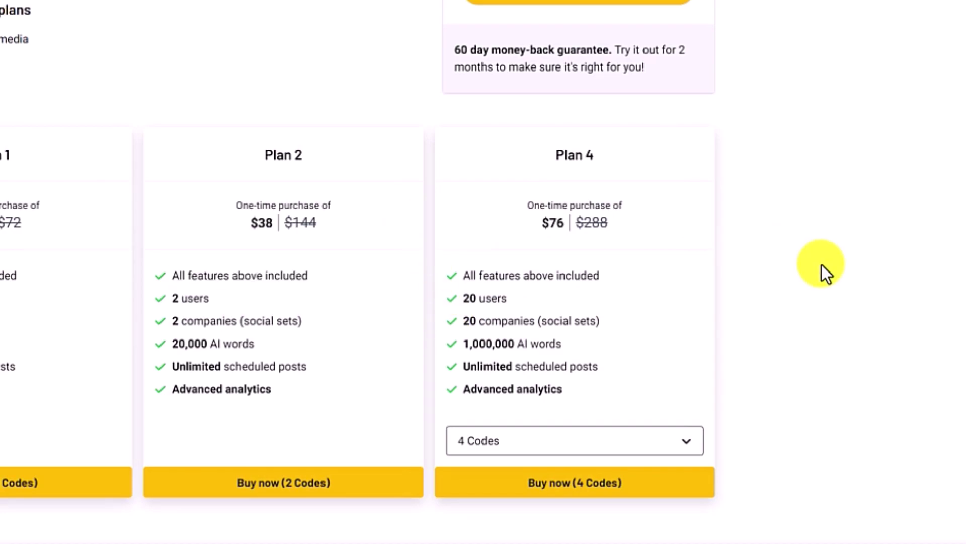